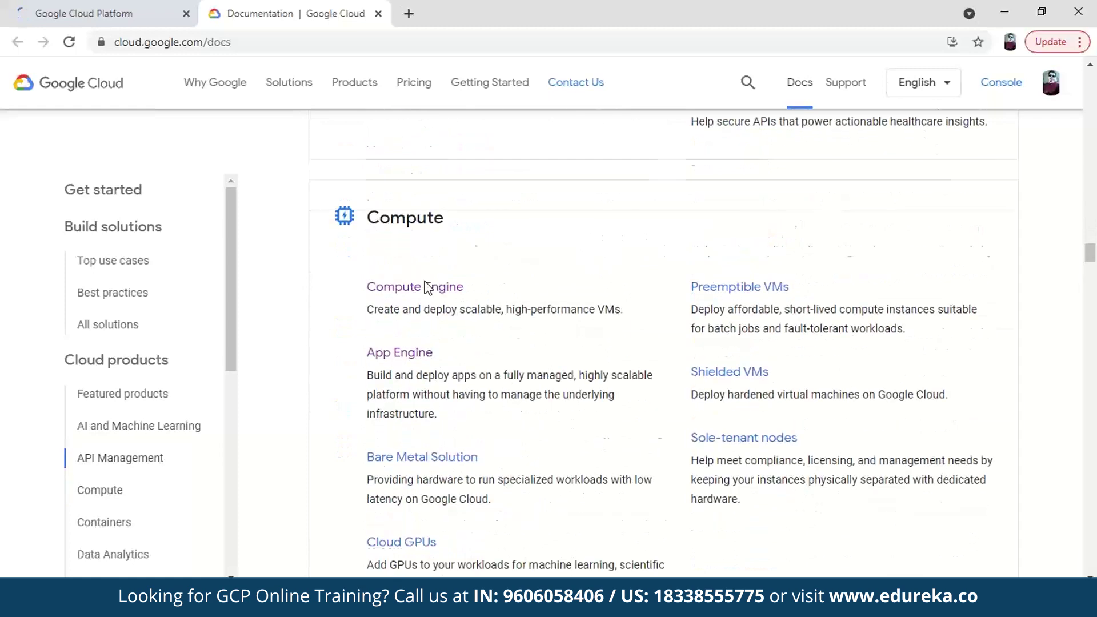
Step: Find Compute Engine in the documentation's Compute section and switch to the Google Cloud console
scroll(428, 279, up, 1)
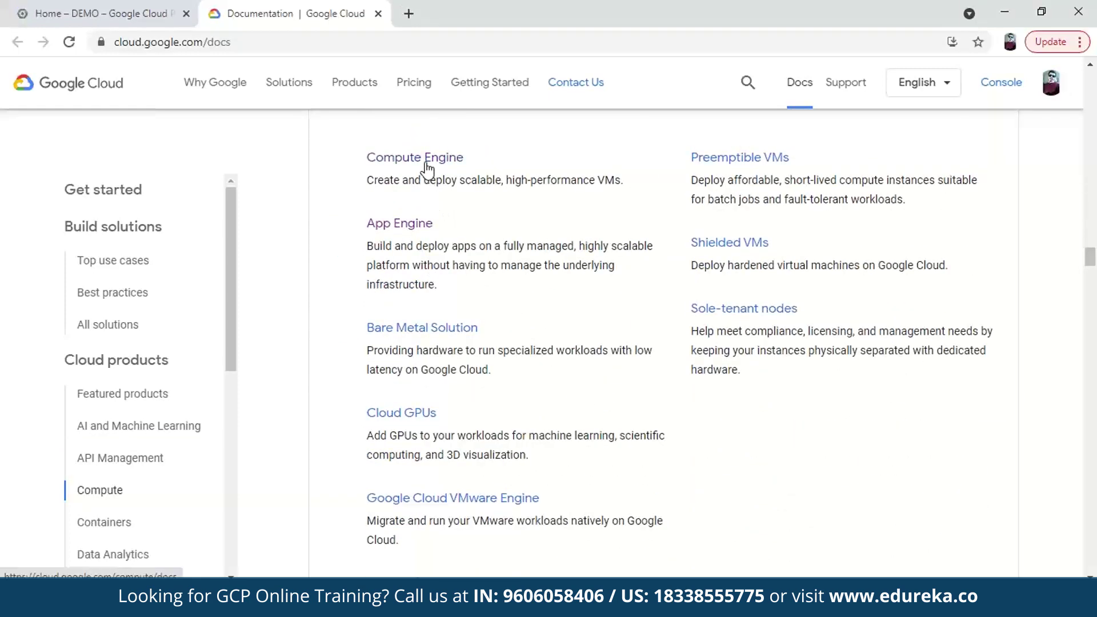
scroll(427, 175, up, 3)
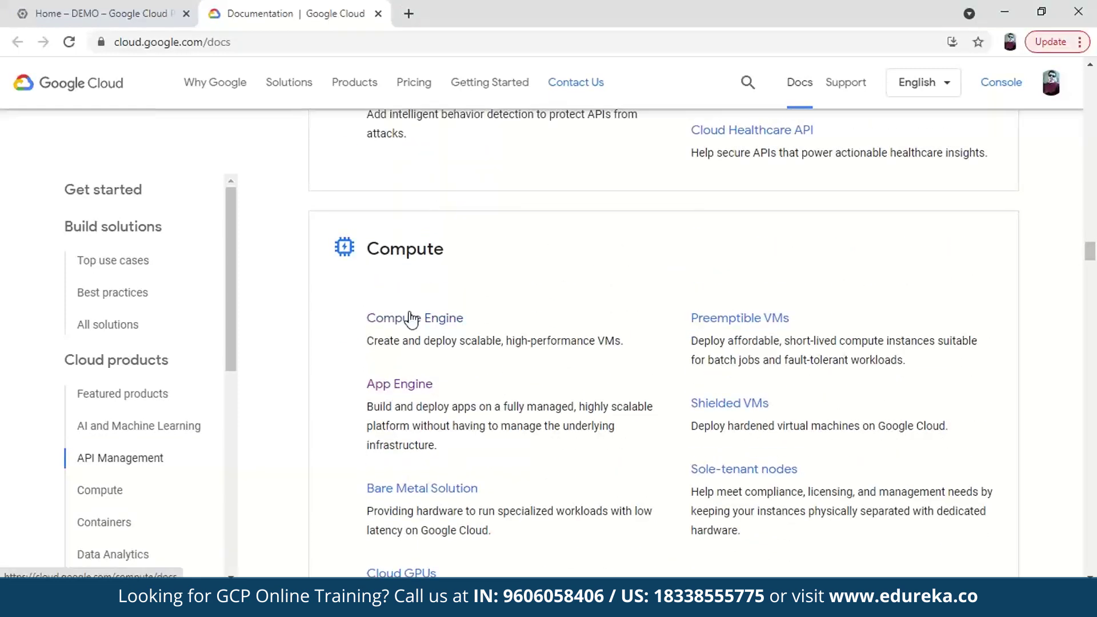
click(103, 13)
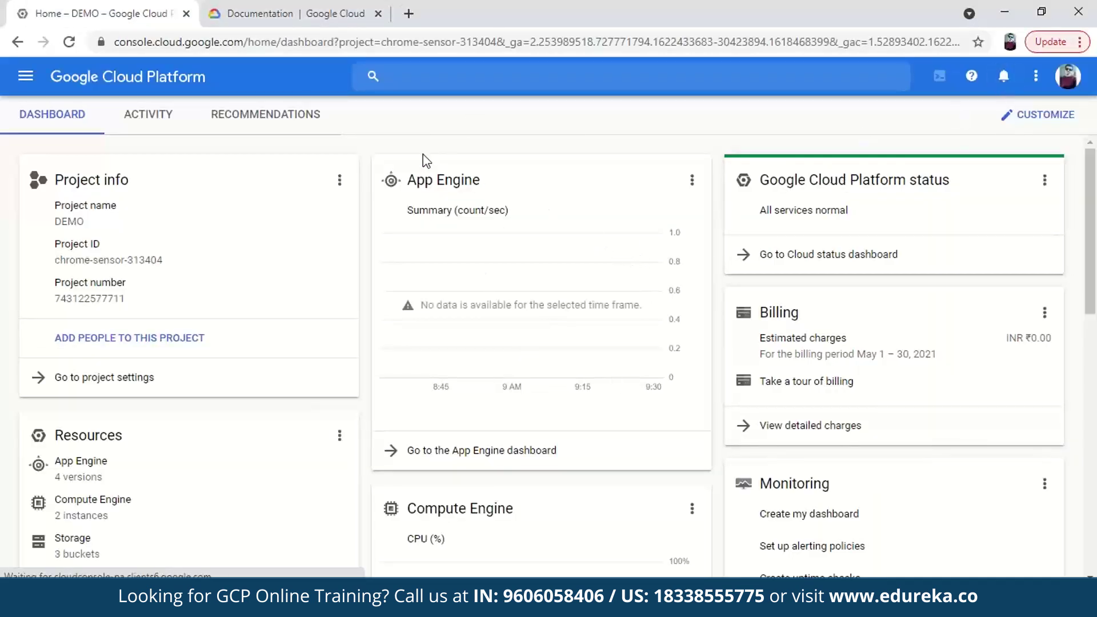
Step: Locate Compute Engine among the console's products and view its subpages
click(23, 79)
scroll(49, 246, down, 5)
mouse_move(166, 386)
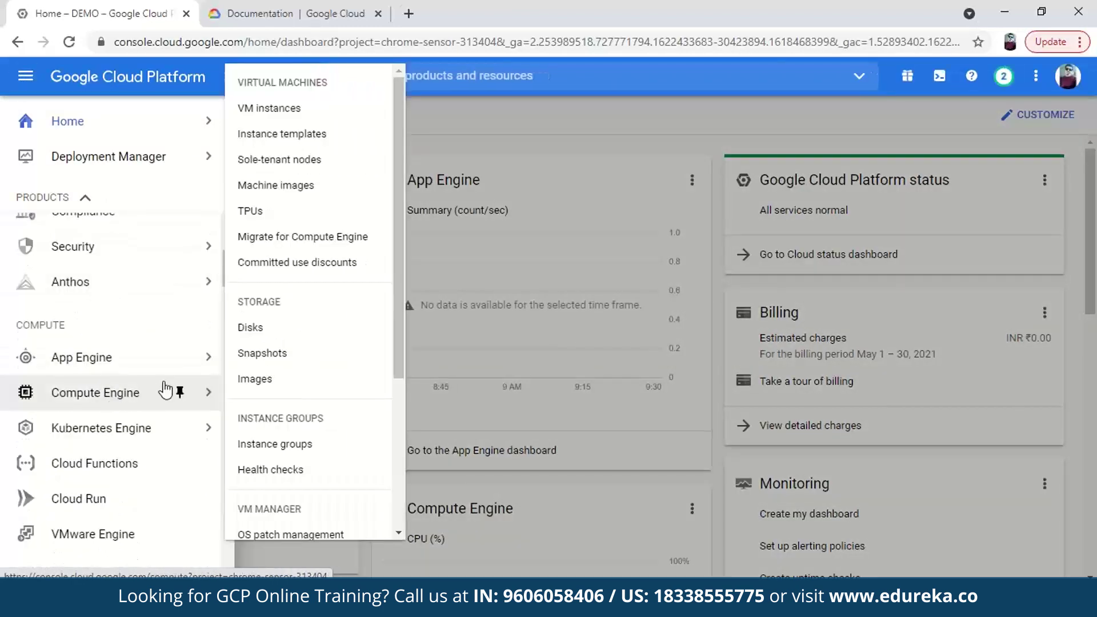
Step: Search the console for "compute en" and open Compute Engine
click(499, 82)
click(489, 80)
text(co)
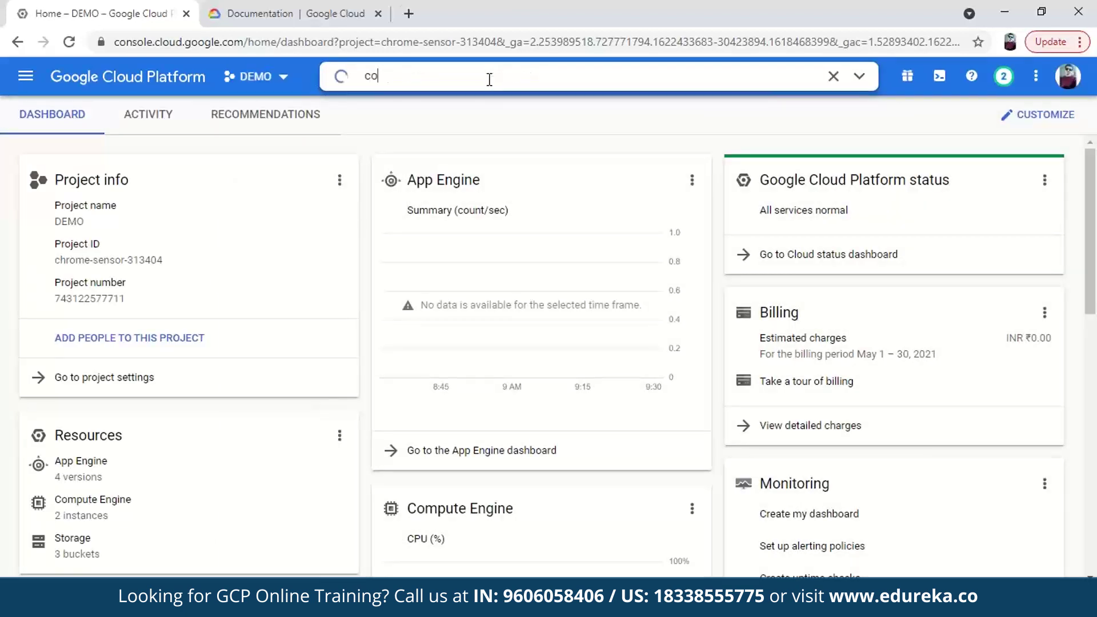
text(mpute en)
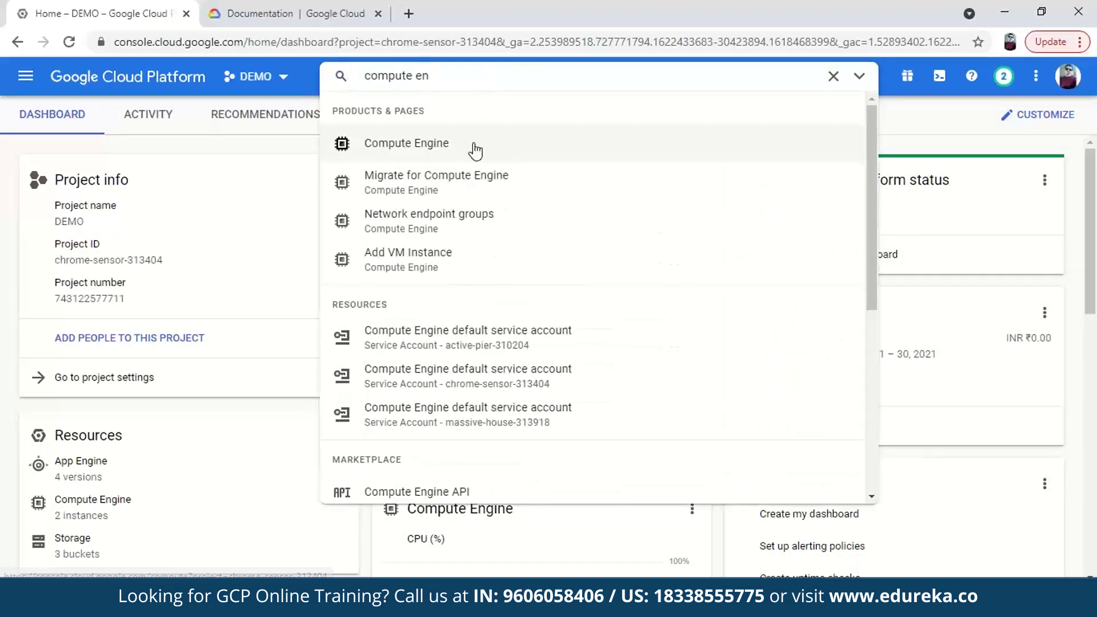
click(473, 148)
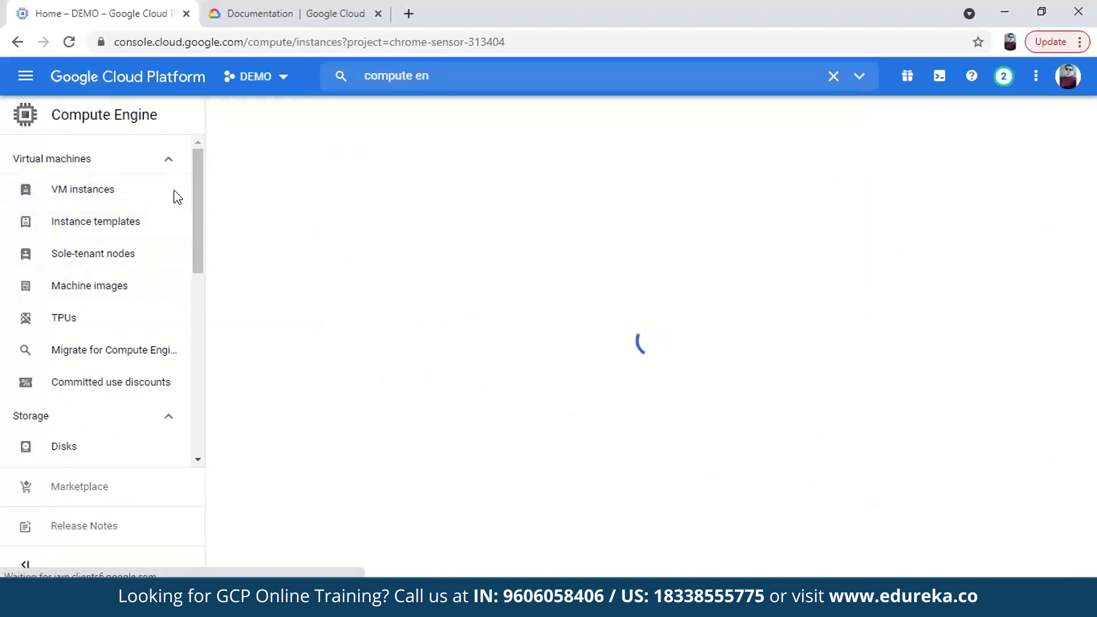
Step: Look over the Compute Engine sections and view the project's disks and snapshots
scroll(160, 452, down, 7)
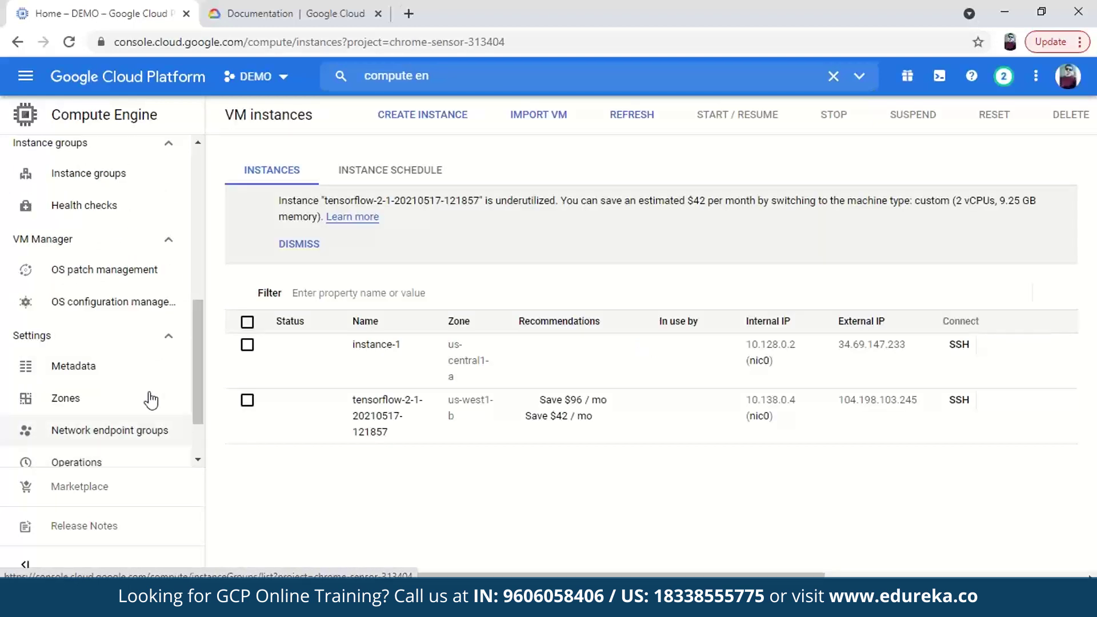
scroll(102, 365, up, 3)
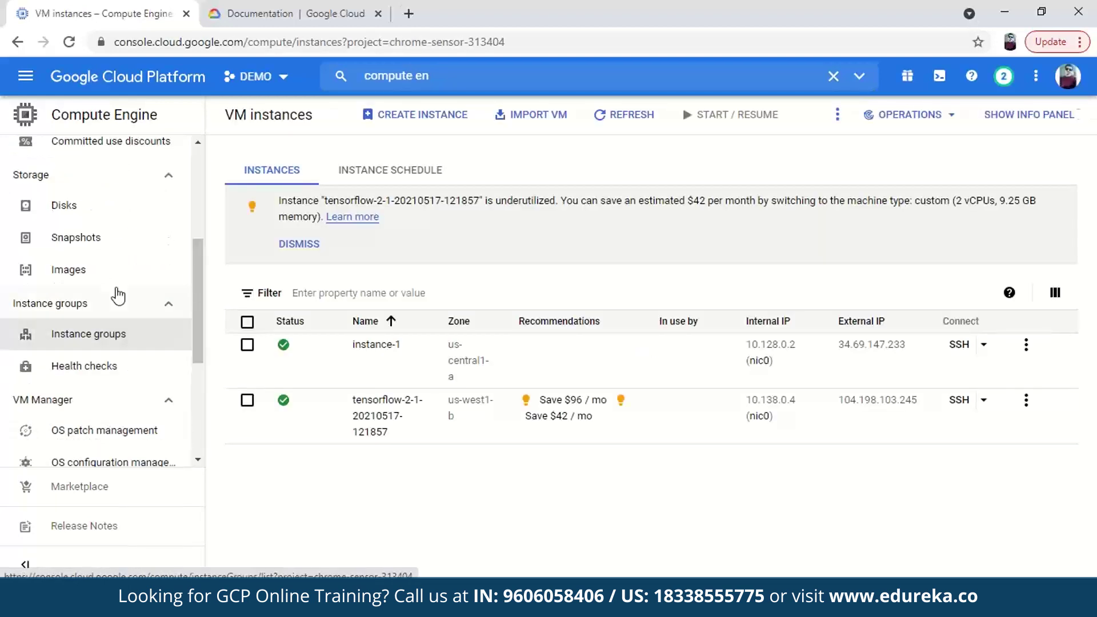
scroll(111, 245, up, 2)
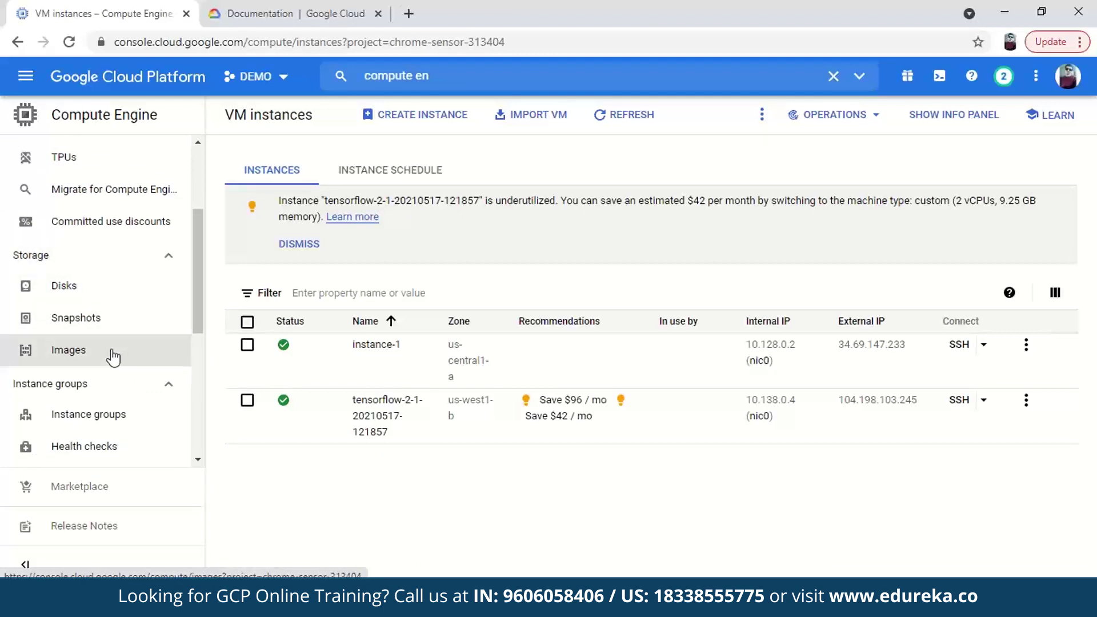
scroll(113, 357, up, 4)
click(147, 450)
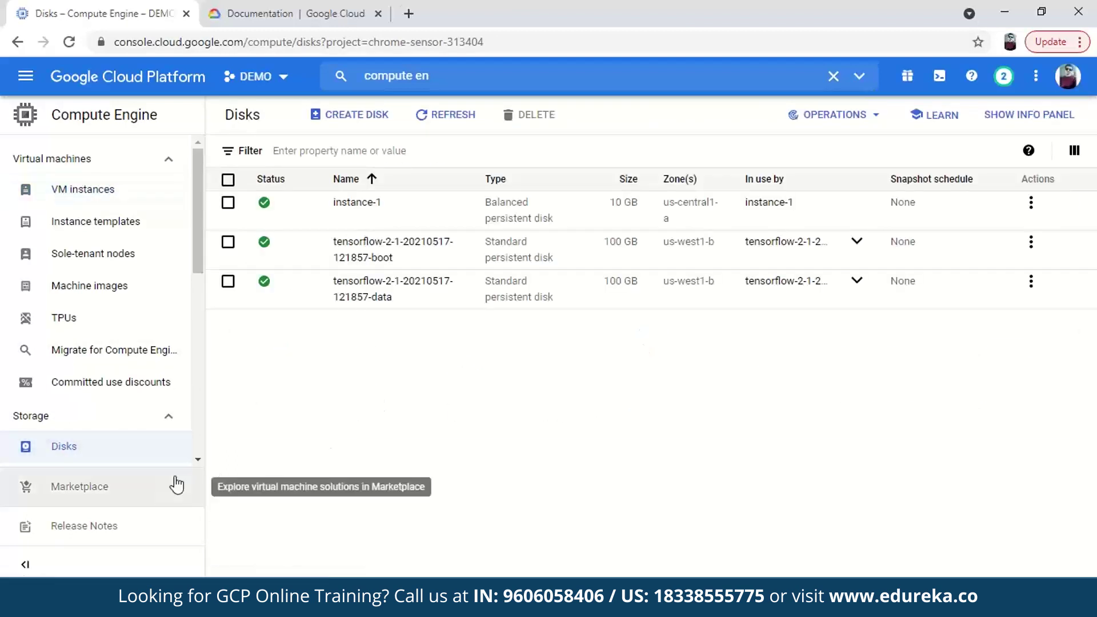
scroll(143, 465, down, 3)
click(127, 327)
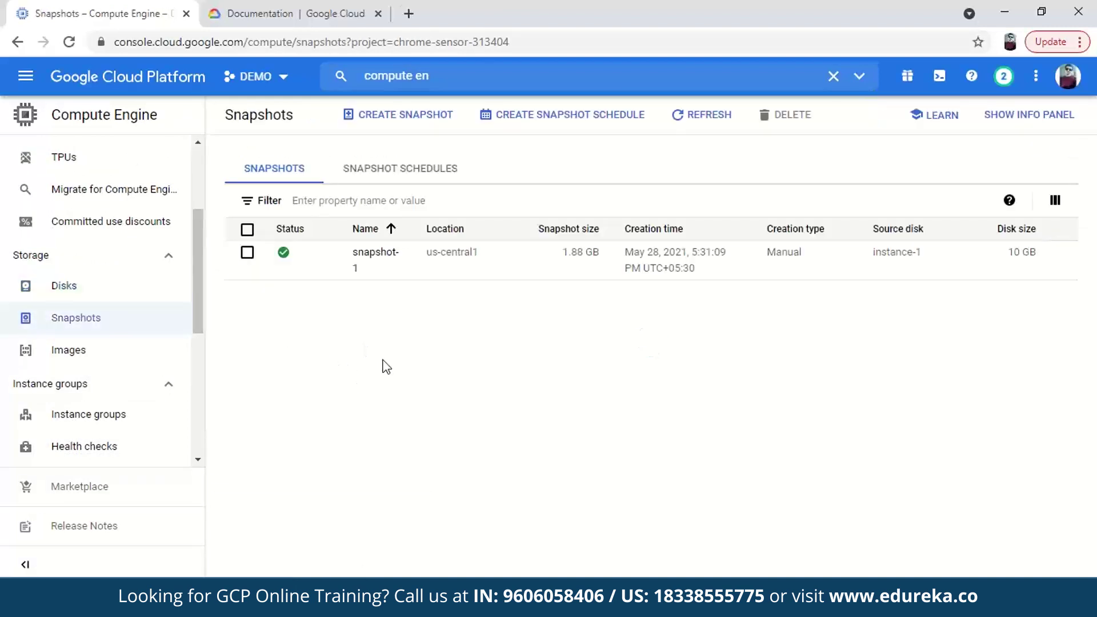
Step: Browse the images available in Compute Engine storage
click(118, 357)
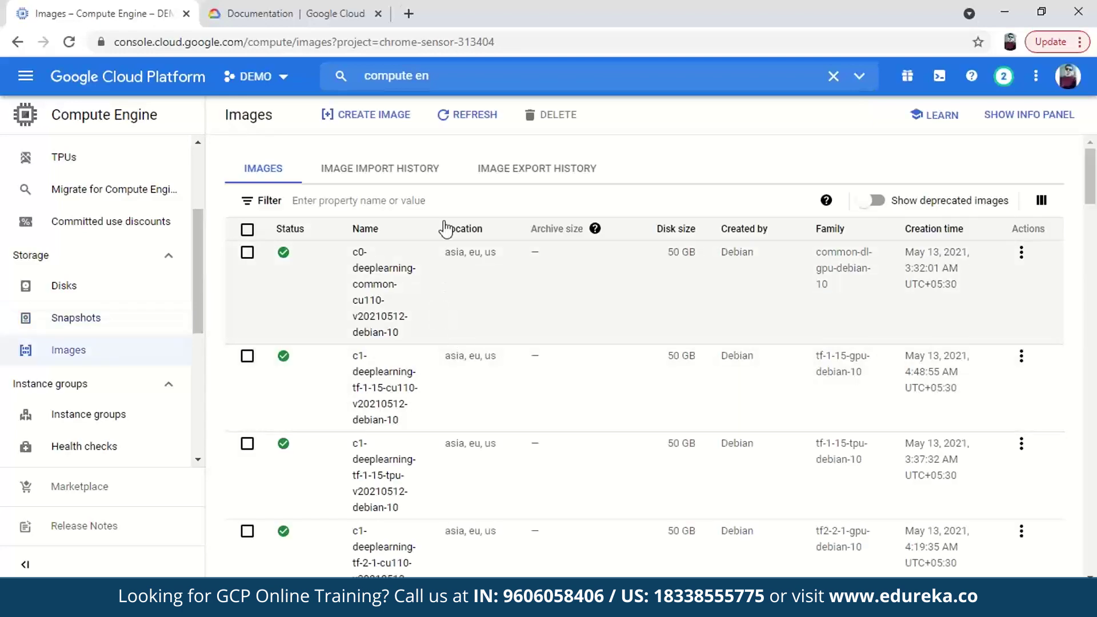
scroll(482, 306, down, 10)
scroll(487, 308, up, 10)
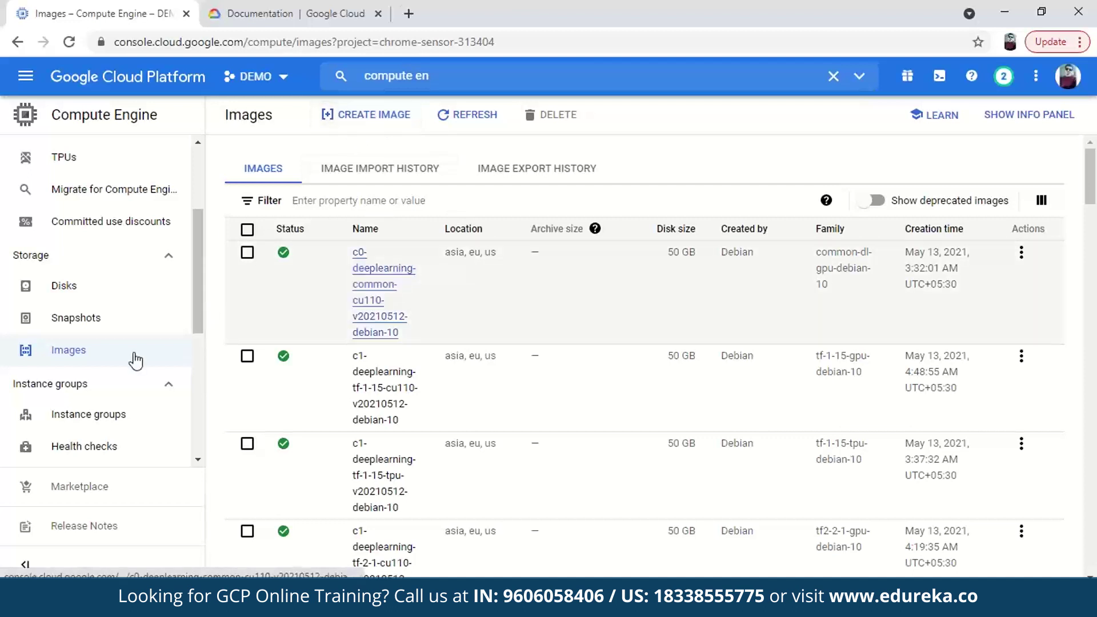
Step: Return to the VM instances list and start creating a new instance
scroll(132, 360, up, 3)
click(98, 207)
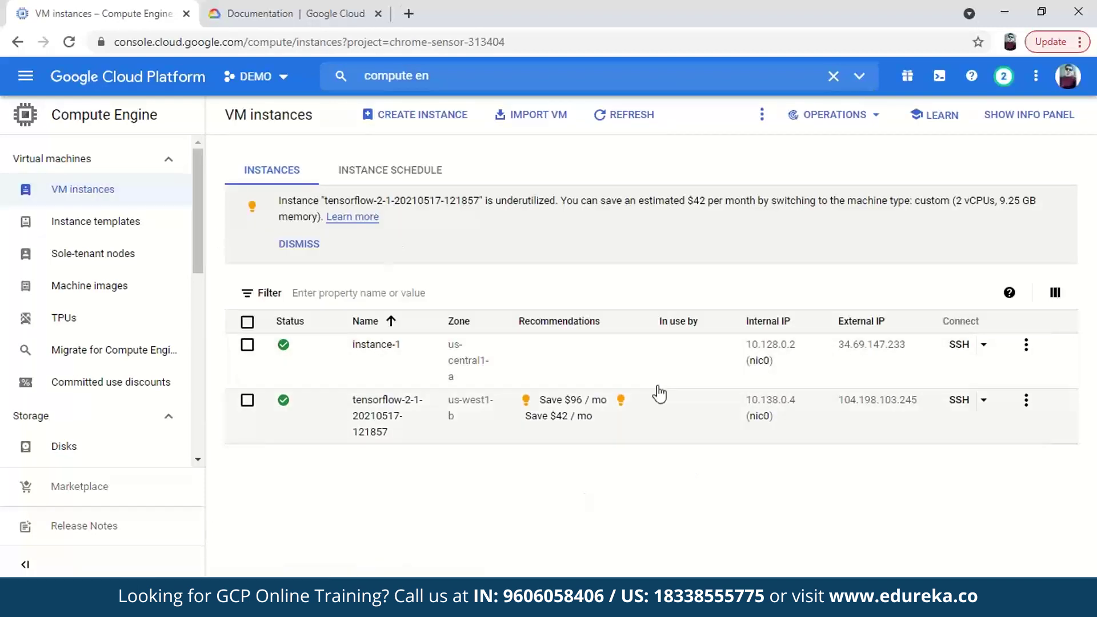
click(407, 118)
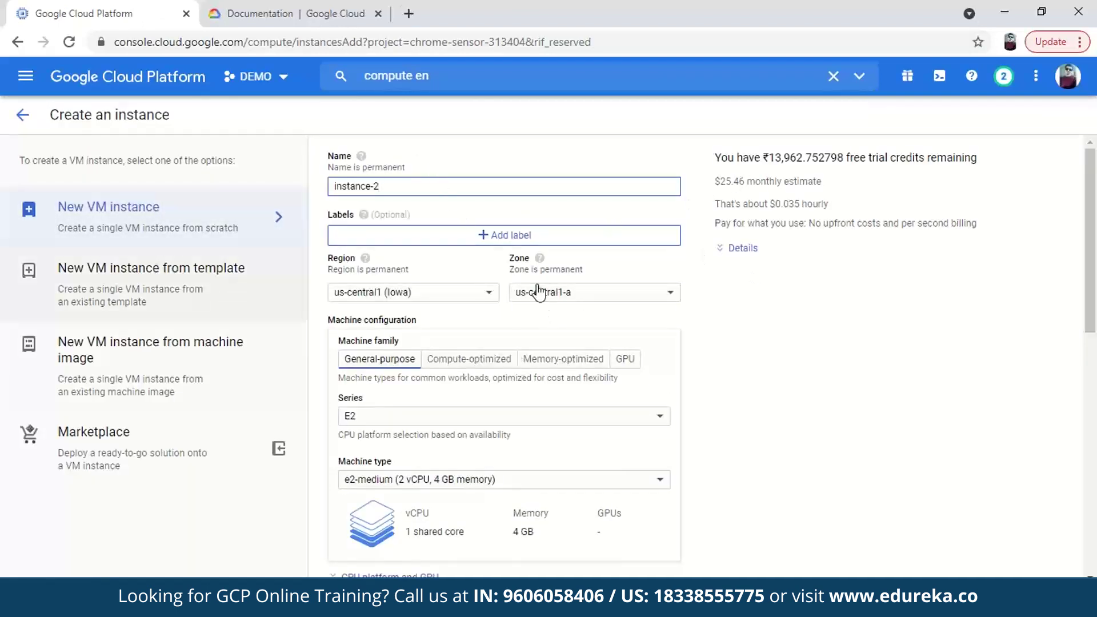
Step: Try the e2-standard-4 machine type for the new instance and settle on e2-small
drag(717, 182, 814, 350)
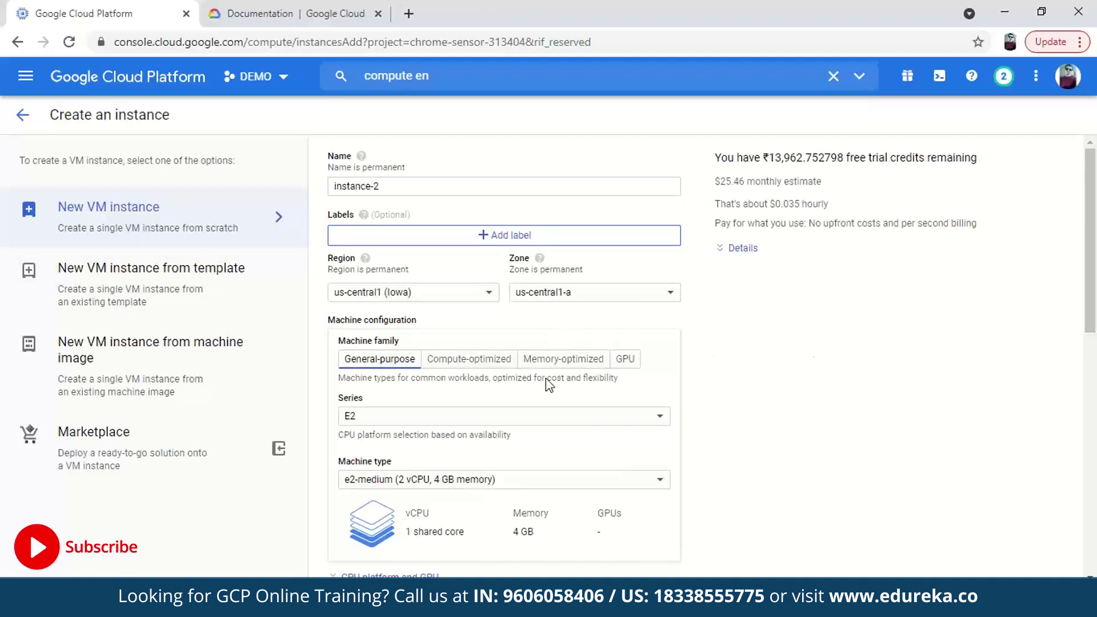
click(492, 481)
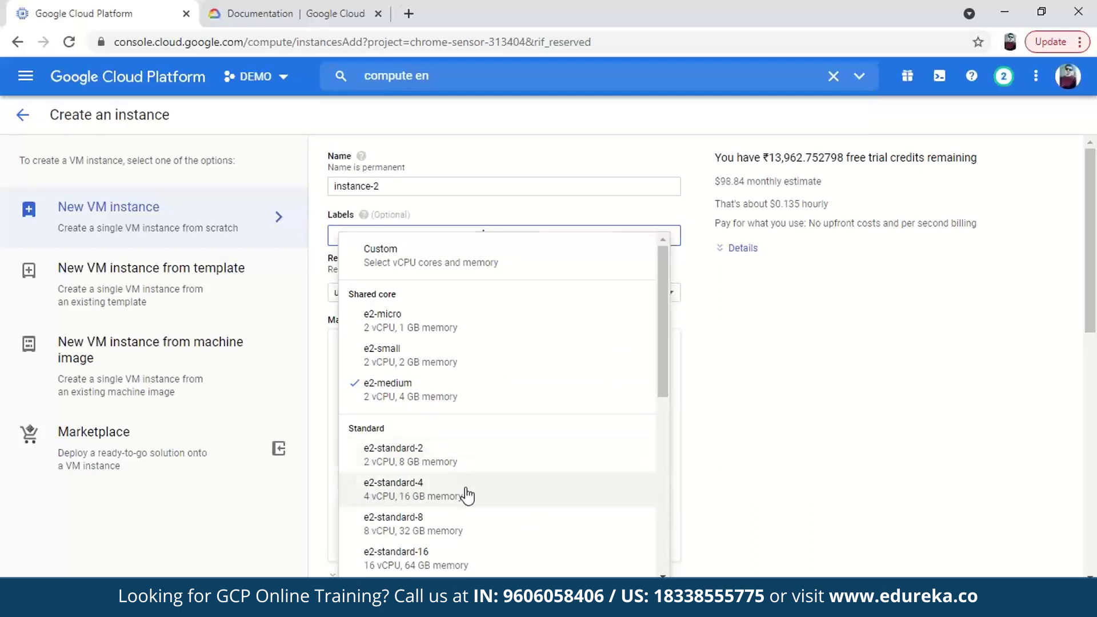
click(467, 491)
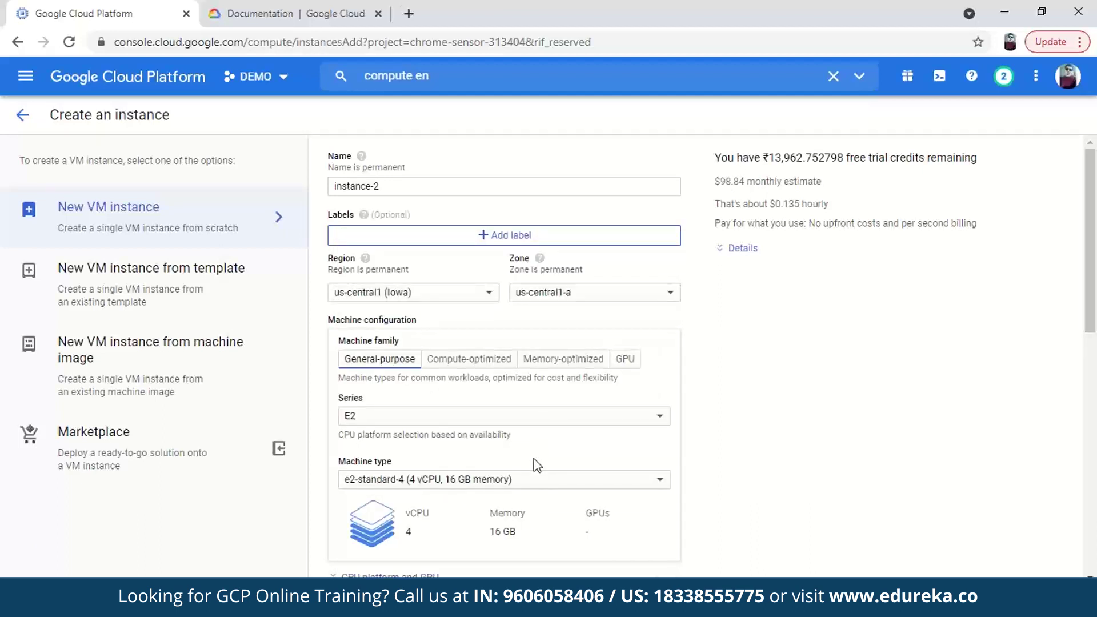
click(535, 483)
click(465, 372)
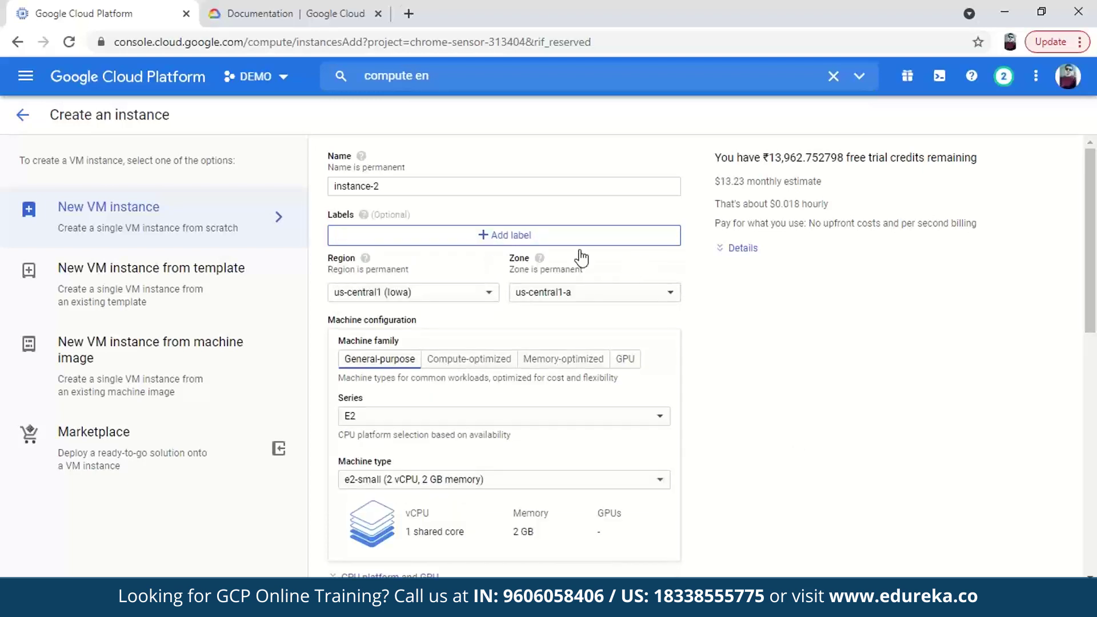
Step: Add a label to the instance with the key environment and the value testing
click(523, 236)
click(426, 142)
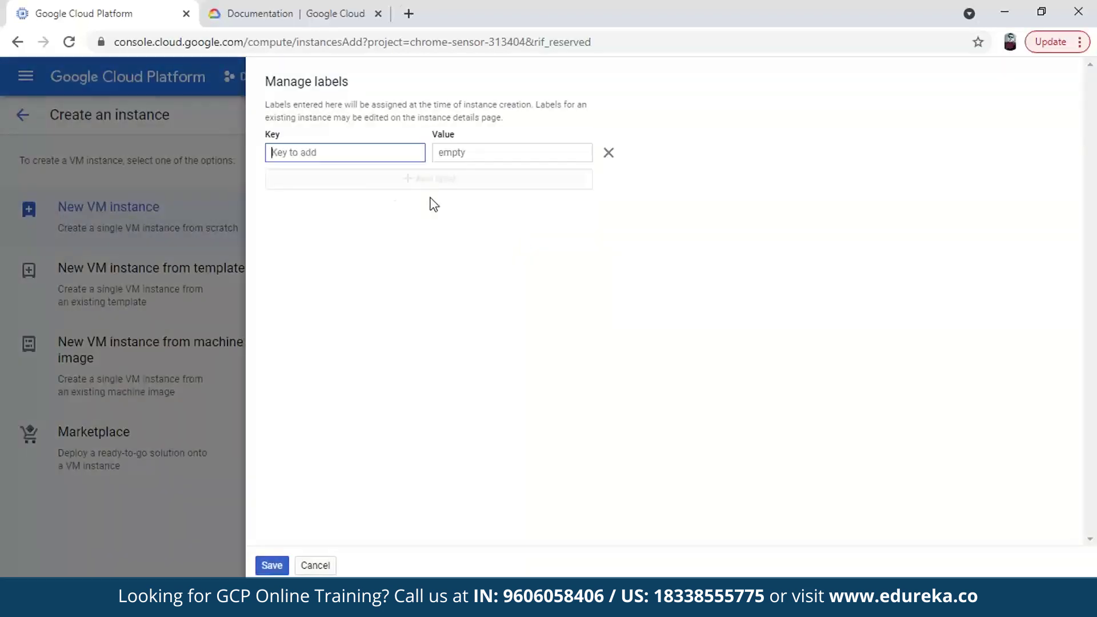
text(environment)
key(Tab)
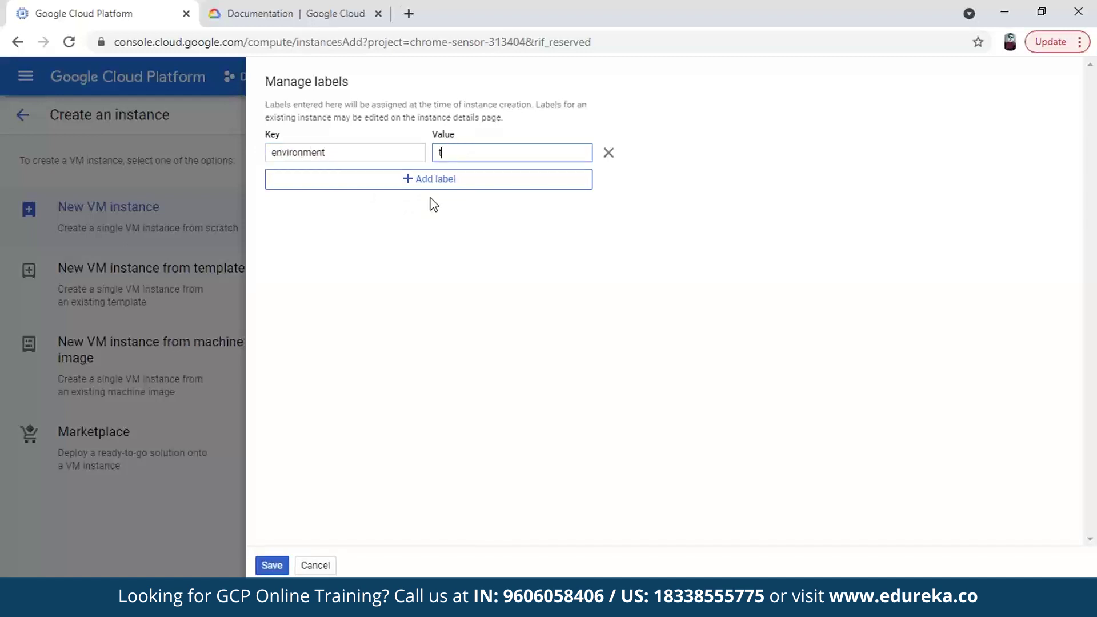
Step: Add a second label with the key web and the value app, and save the labels
click(436, 184)
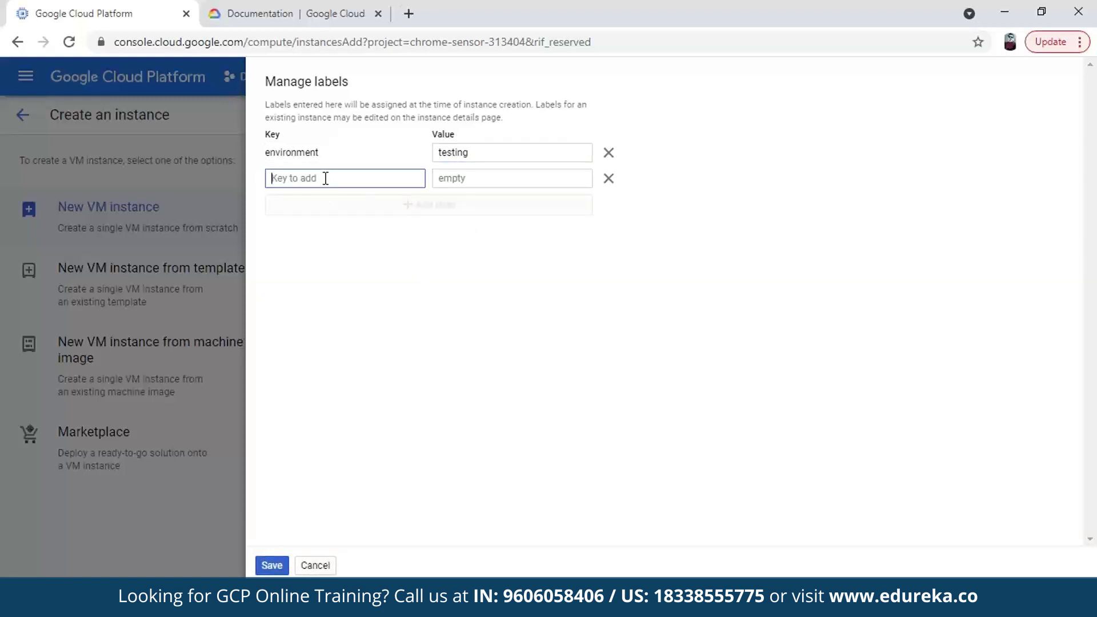
text(w)
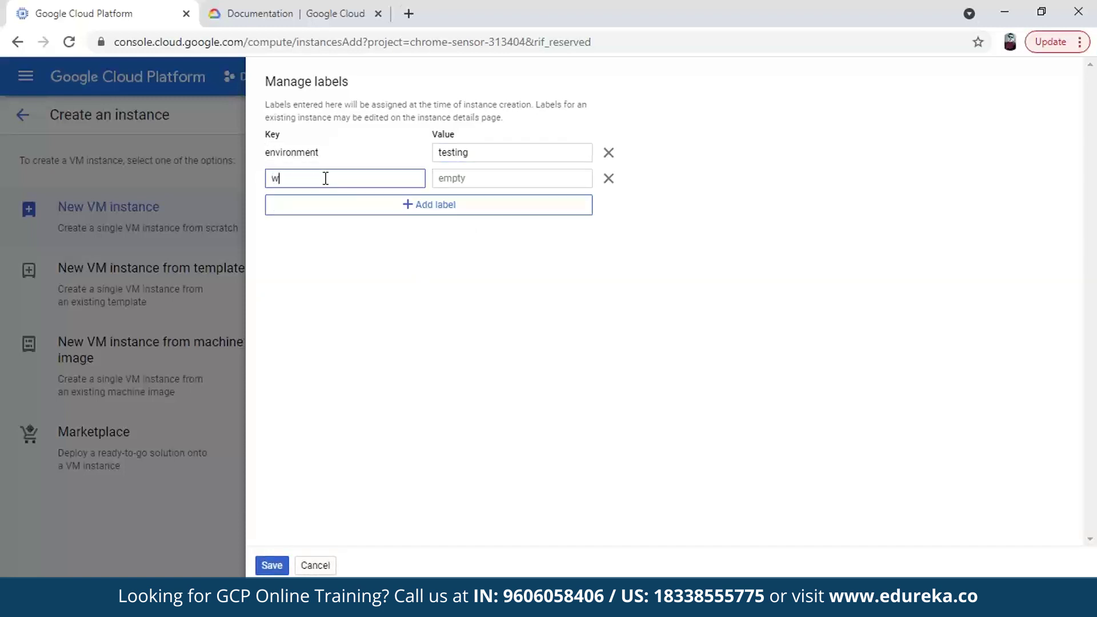
key(Tab)
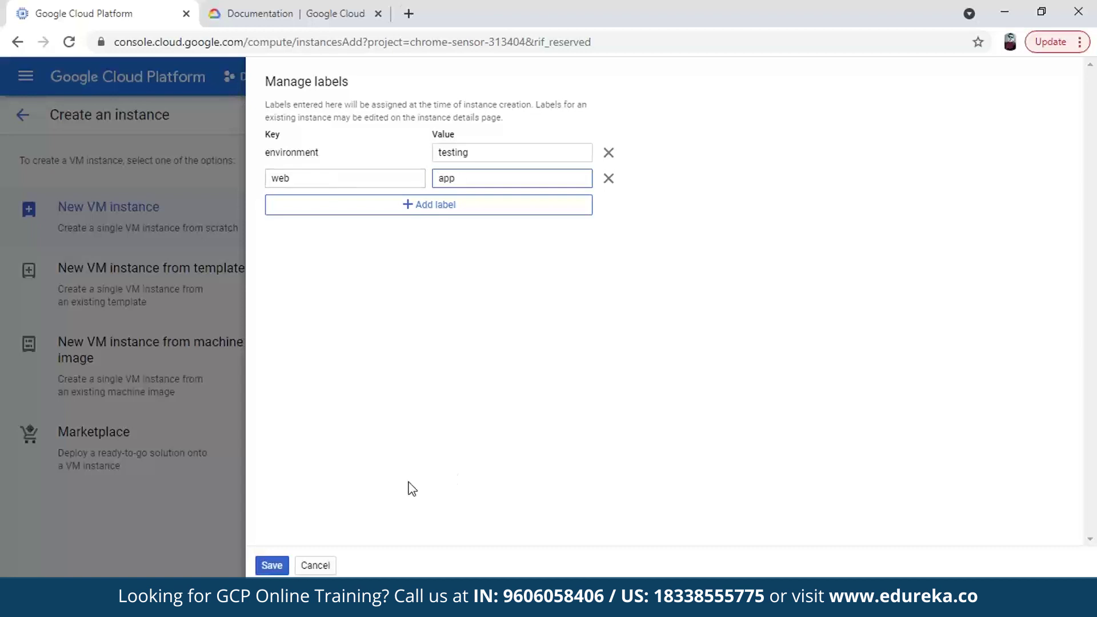
click(288, 563)
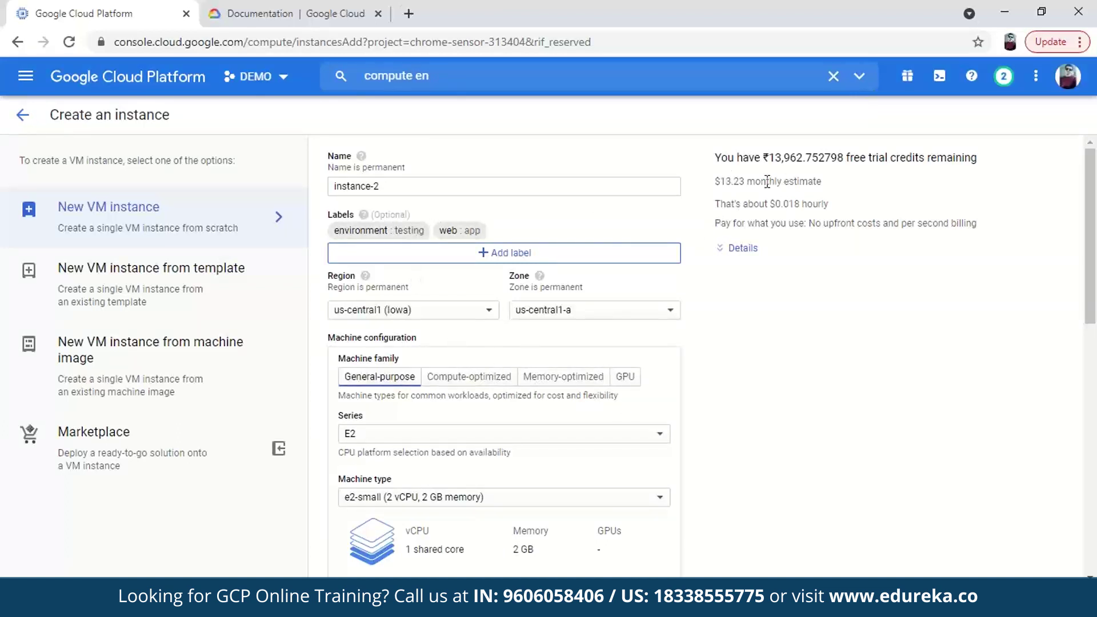
Step: Review the available regions and the series choices of the general-purpose machine family
click(403, 311)
click(706, 351)
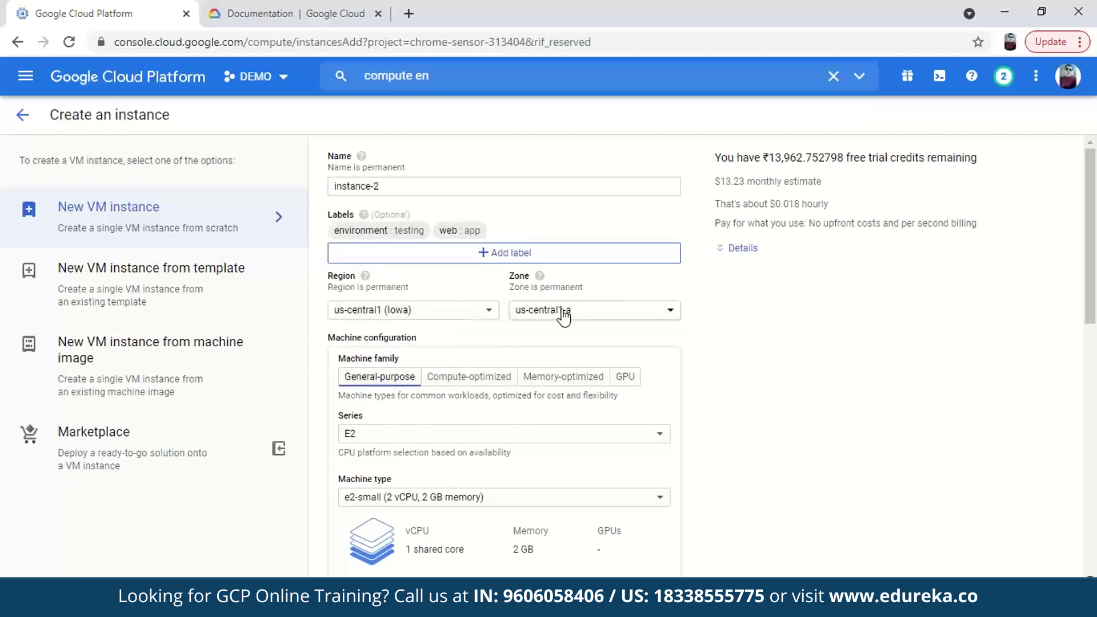
scroll(597, 343, down, 1)
scroll(599, 343, down, 1)
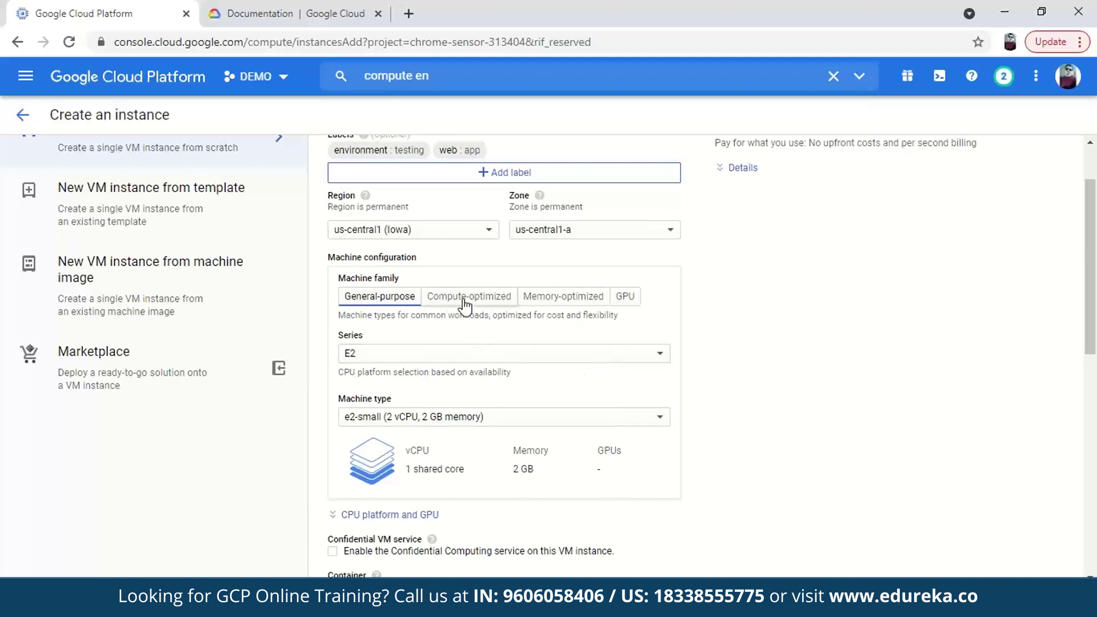
scroll(447, 354, down, 1)
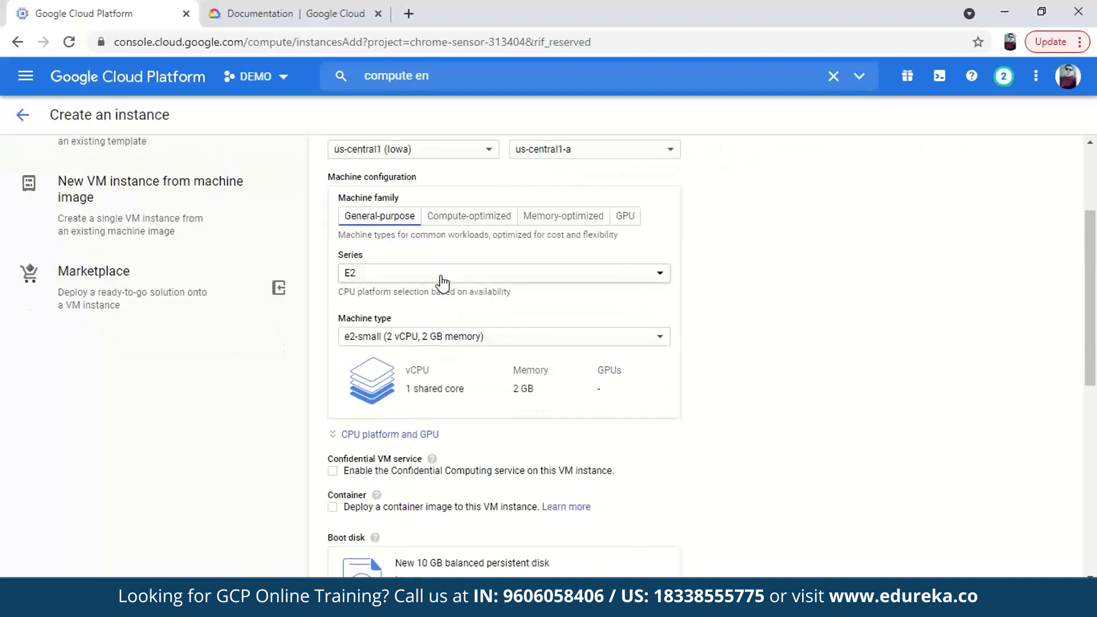
click(441, 280)
click(456, 313)
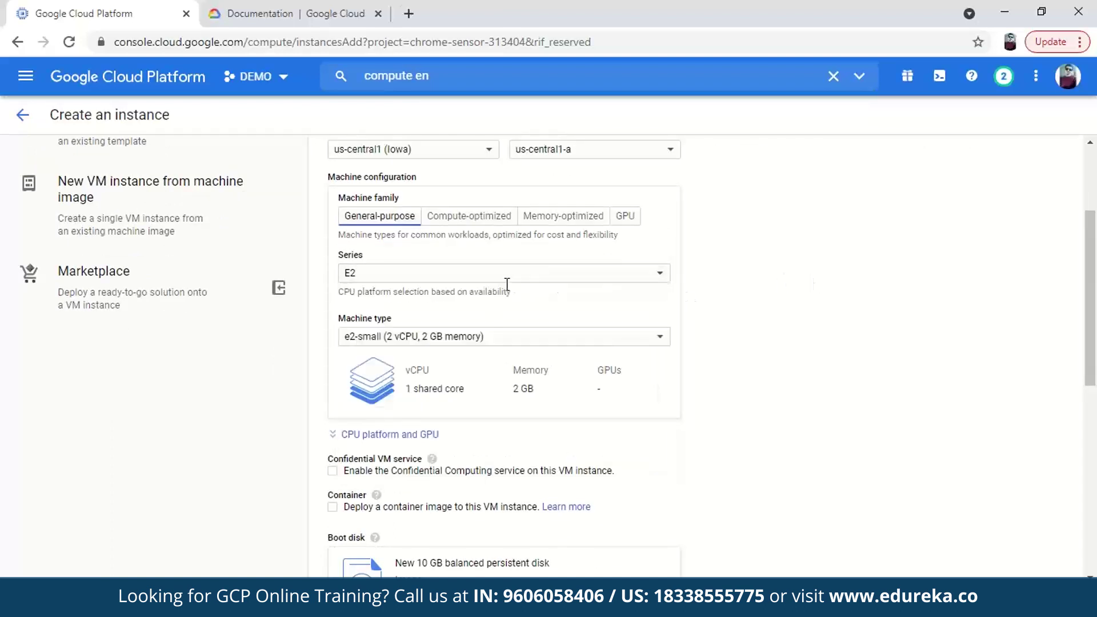
Step: Browse the E2 machine types and leave the choice as it is
click(495, 343)
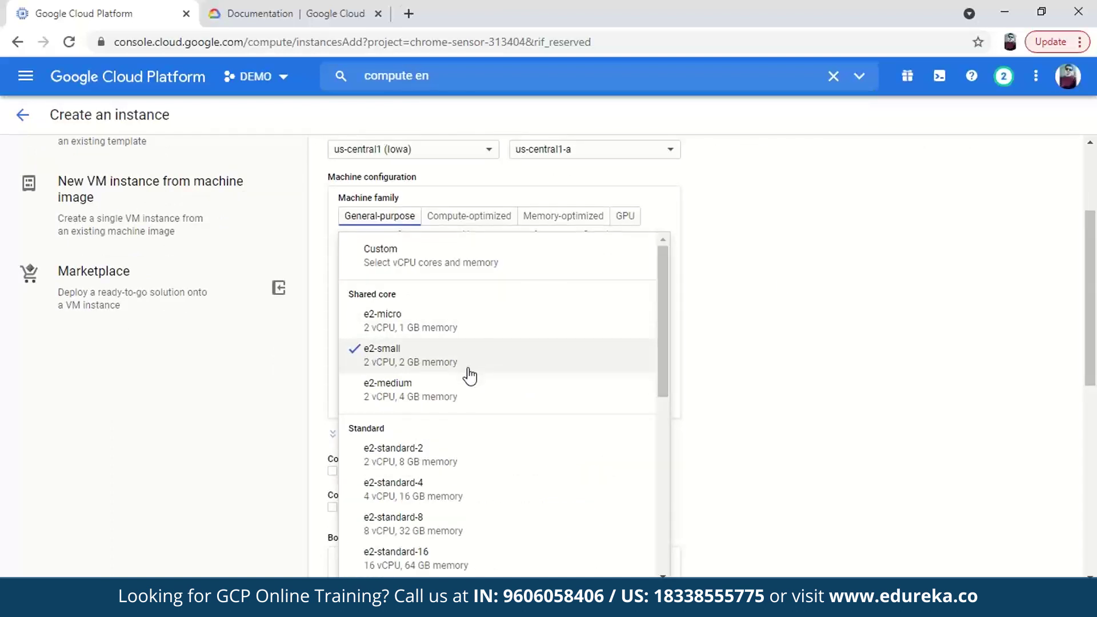
scroll(461, 409, down, 3)
scroll(816, 431, up, 1)
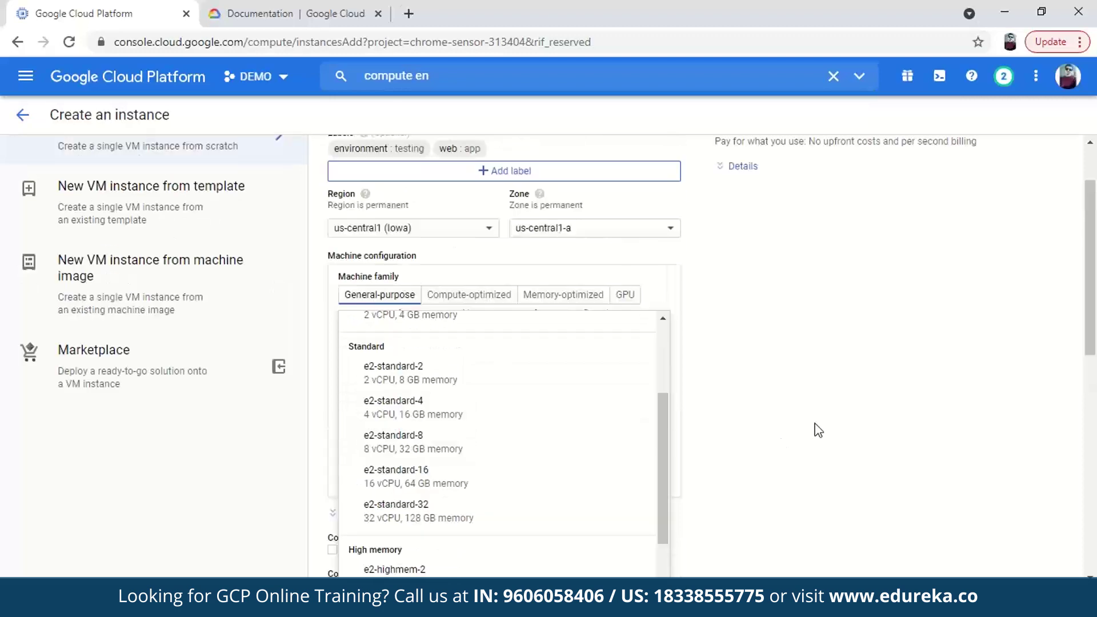
click(678, 319)
Step: Switch the machine family to Compute-optimized and review its C2 machine types without changing the choice
click(479, 300)
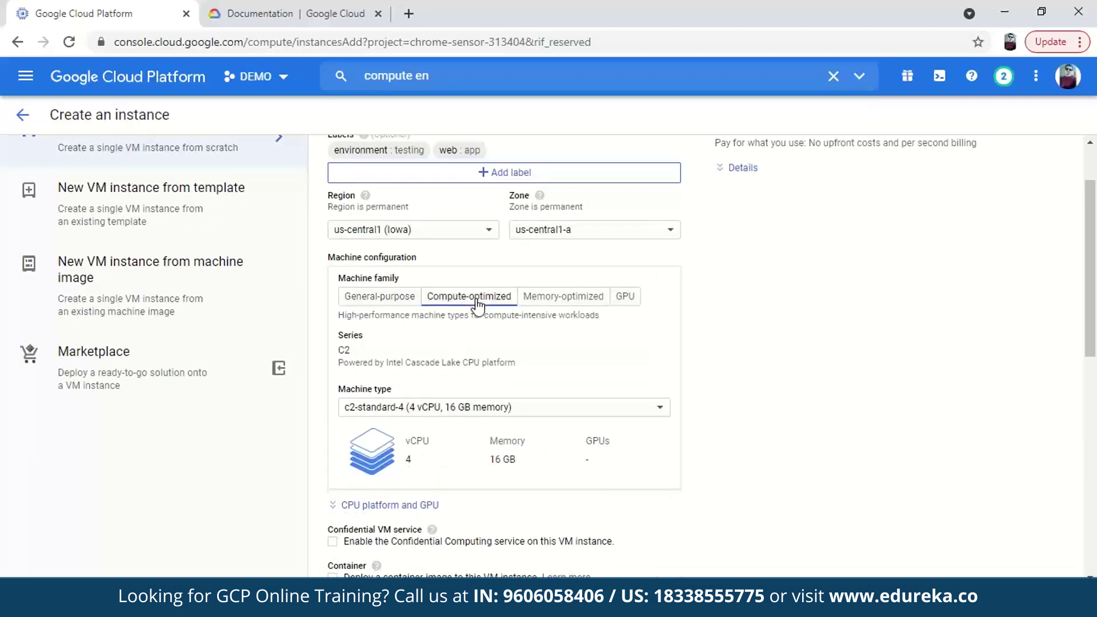
scroll(495, 424, down, 1)
scroll(495, 424, down, 1)
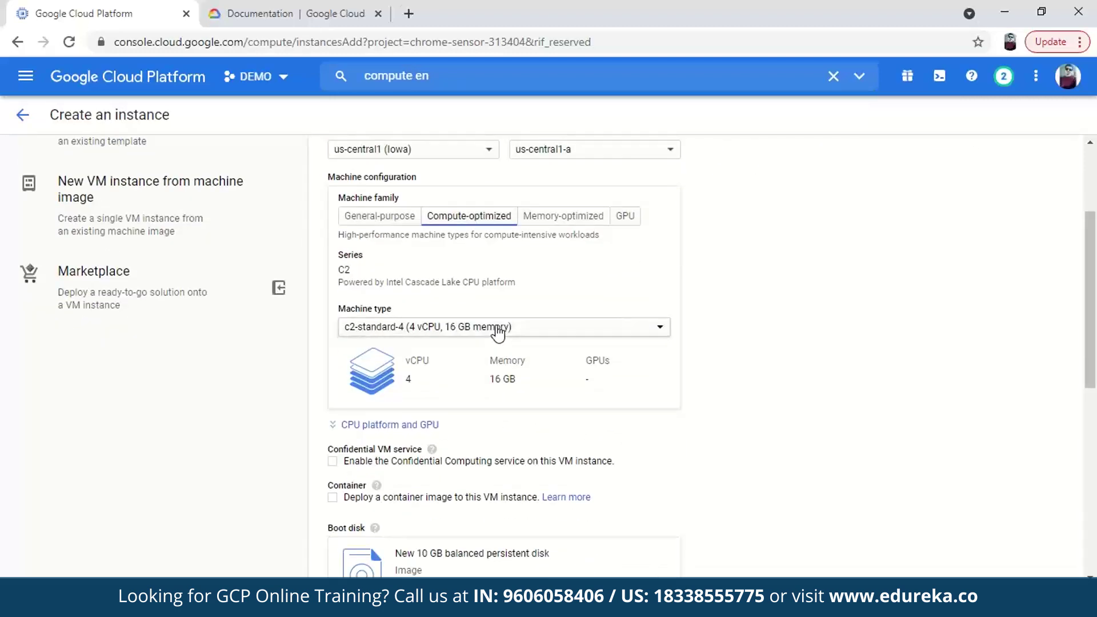
click(499, 332)
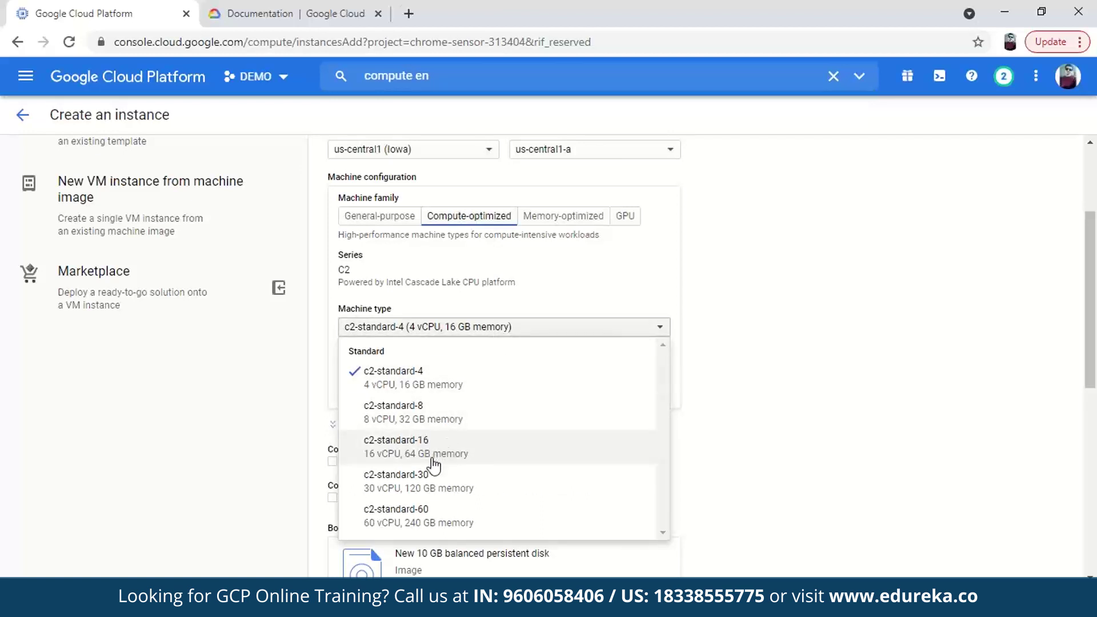
click(800, 458)
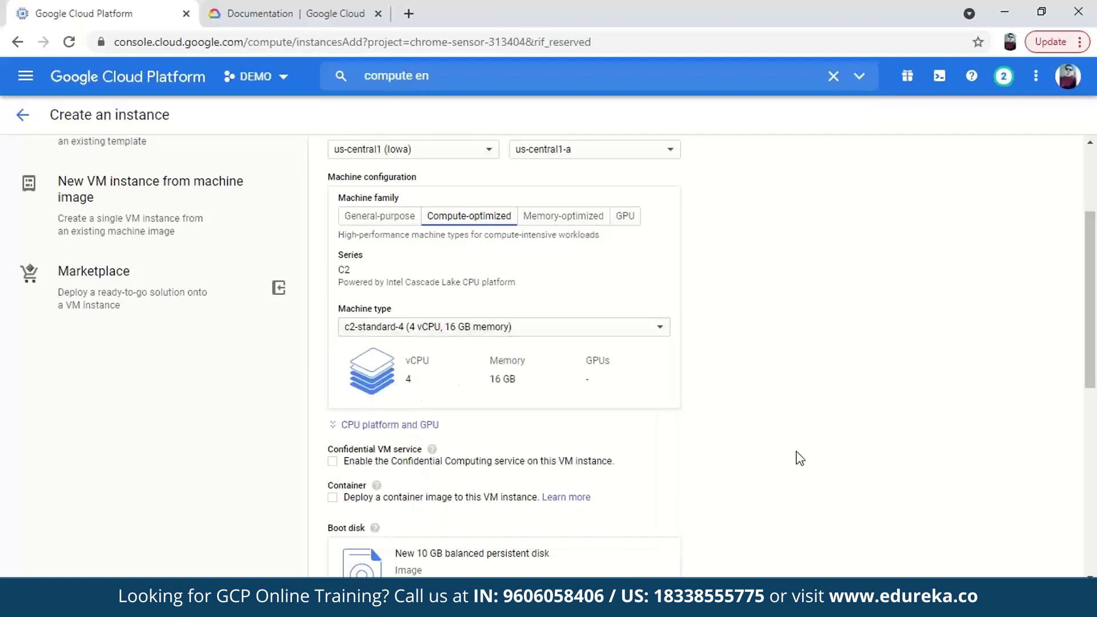
Step: Switch the machine family to Memory-optimized and review its M1 machine types
click(543, 223)
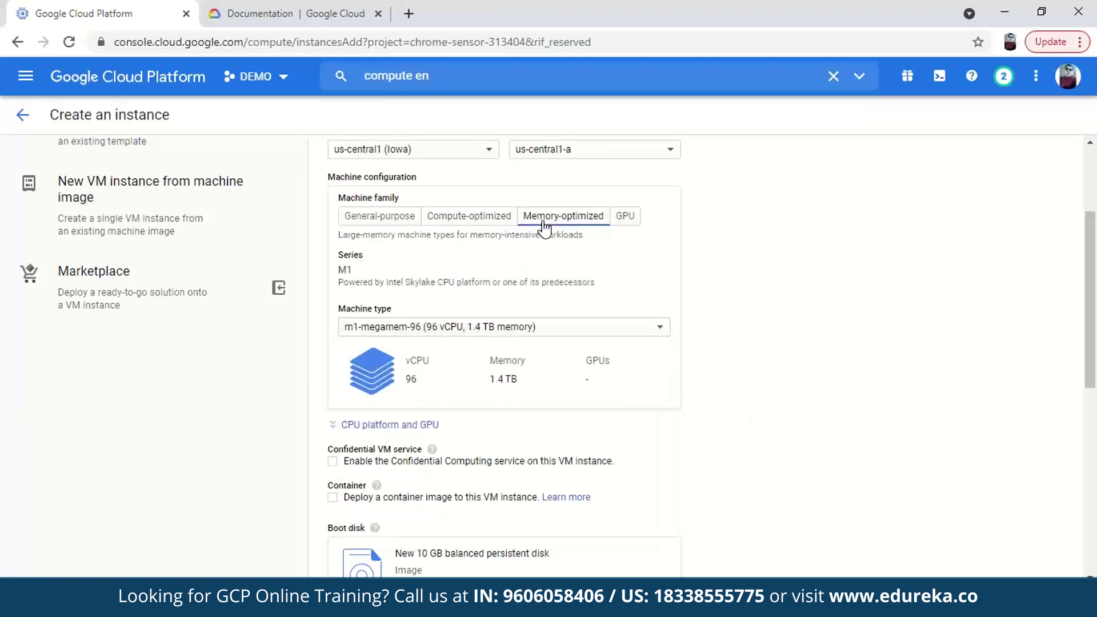
click(513, 334)
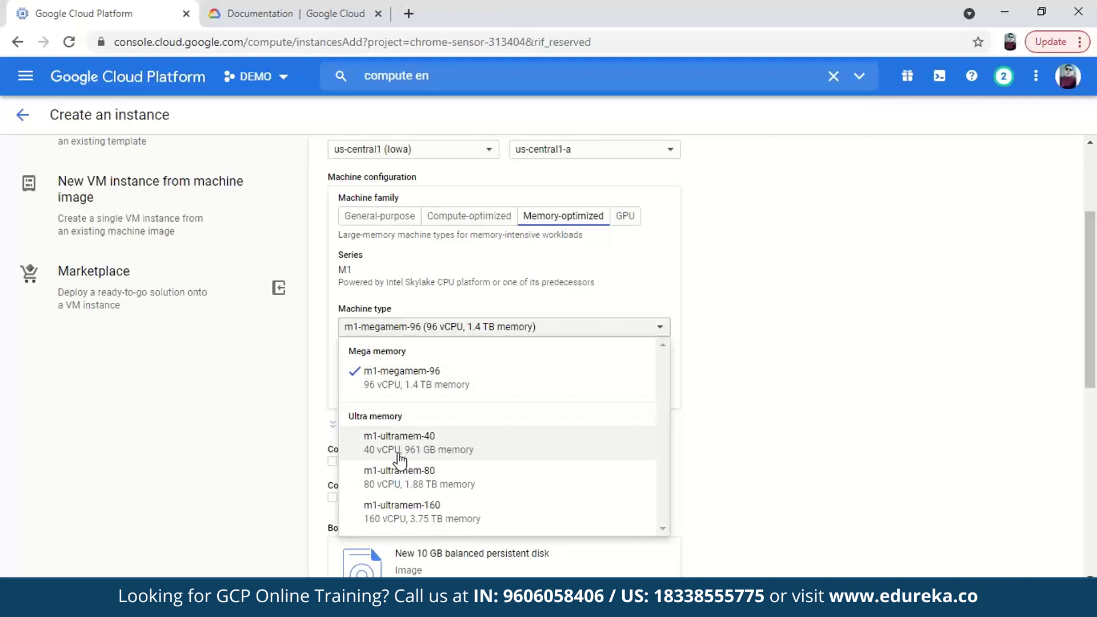
click(850, 413)
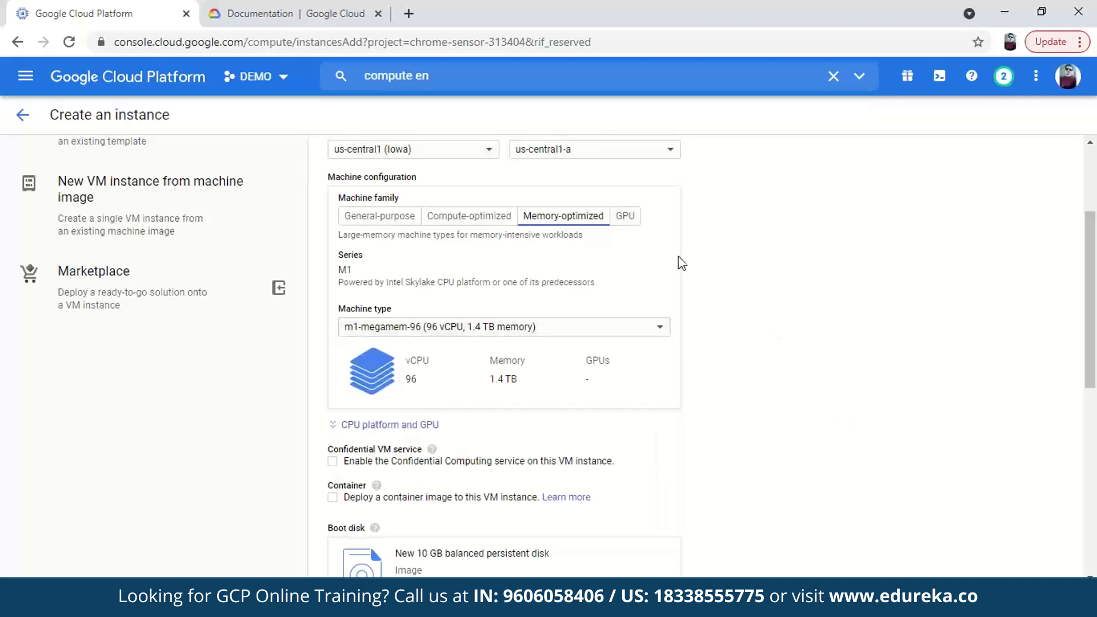
Step: Review the A2 machine types of the GPU family and return the machine family to General-purpose
click(625, 216)
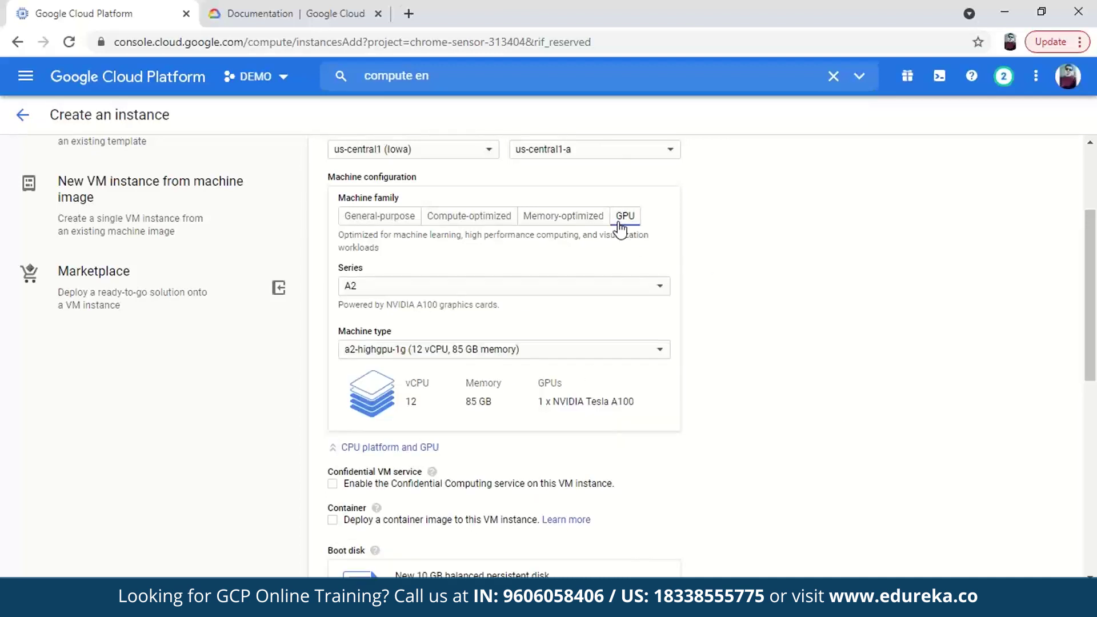
click(477, 359)
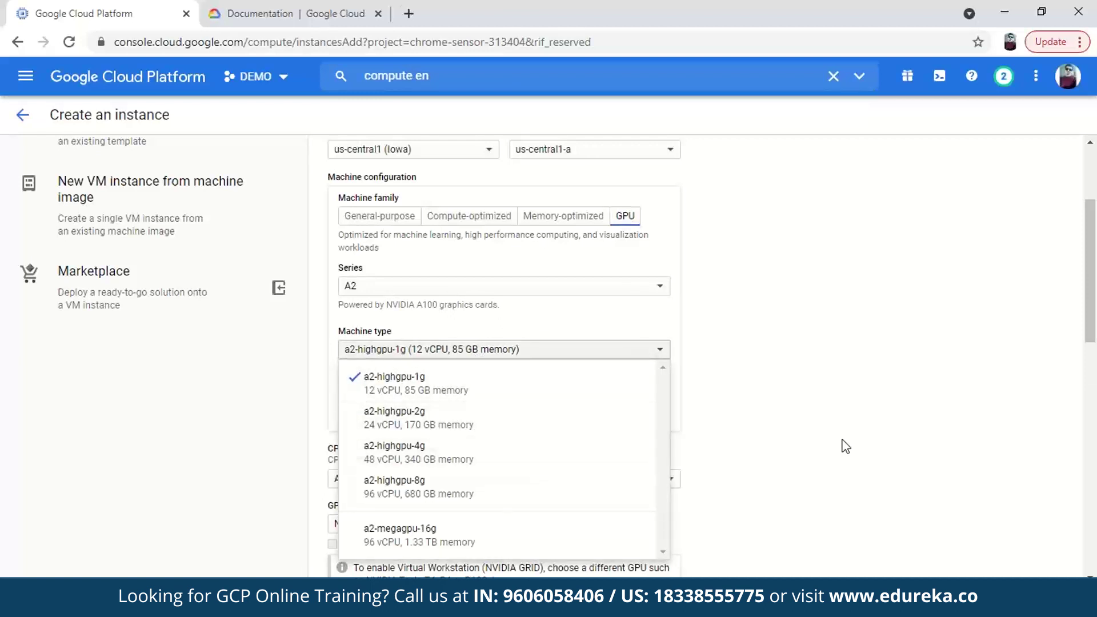
scroll(660, 415, up, 3)
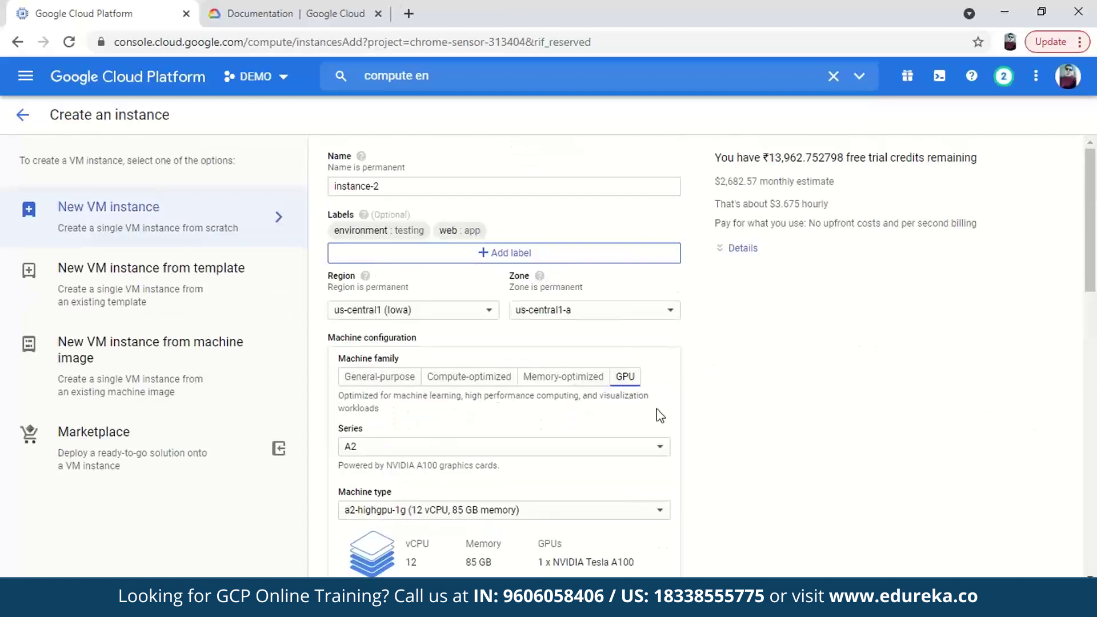
click(563, 377)
click(374, 380)
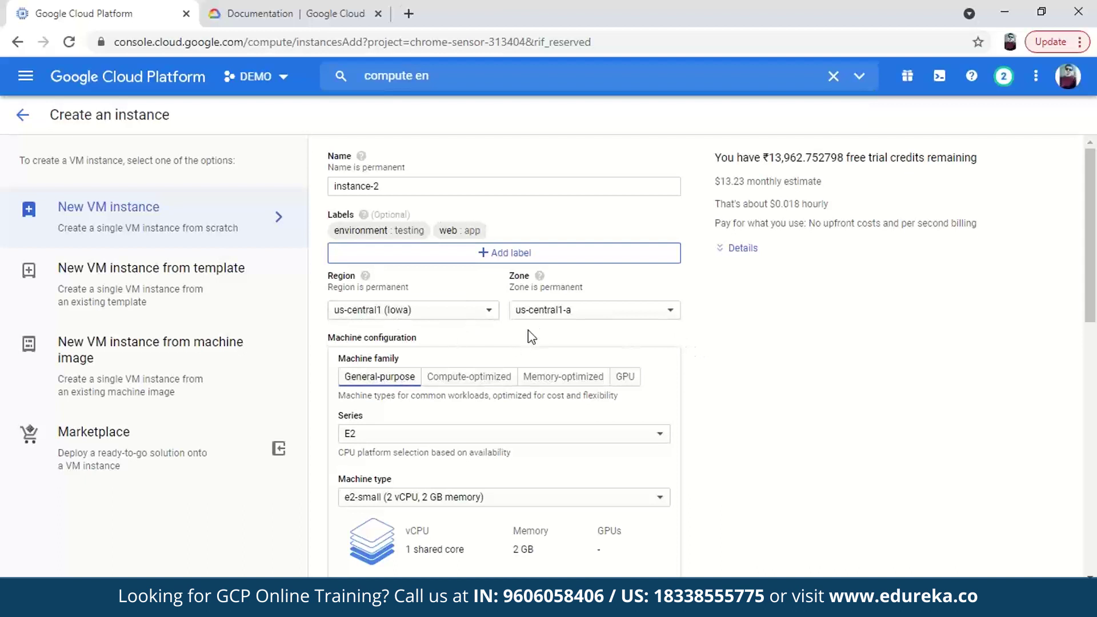
Step: Set the region to europe-west1 (Belgium) and the zone to europe-west1-c
click(407, 310)
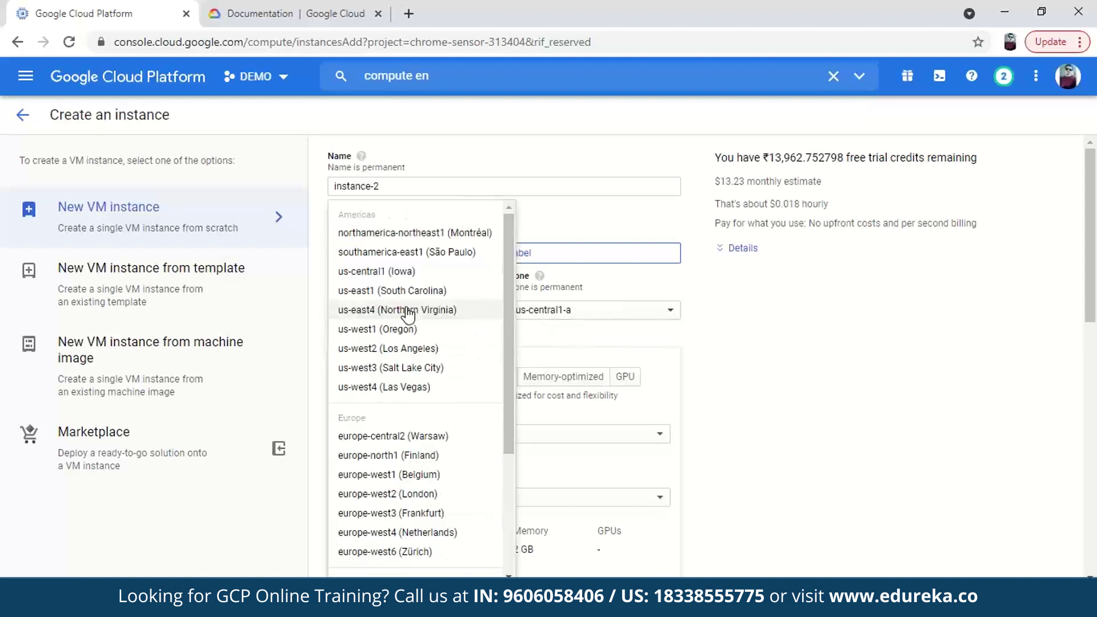
click(435, 477)
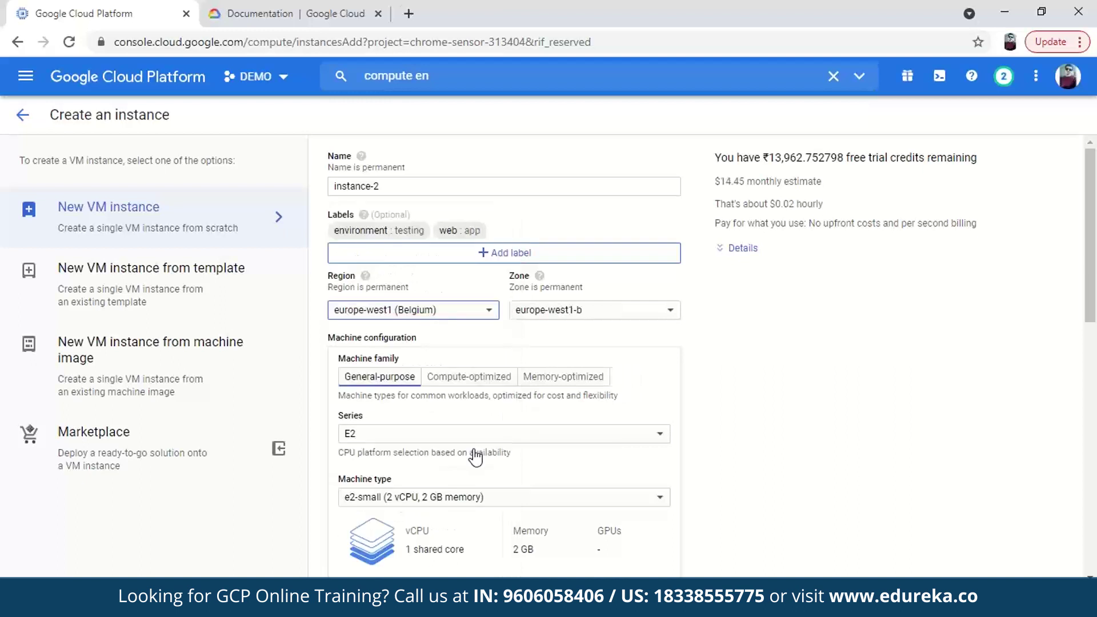
click(616, 321)
click(614, 315)
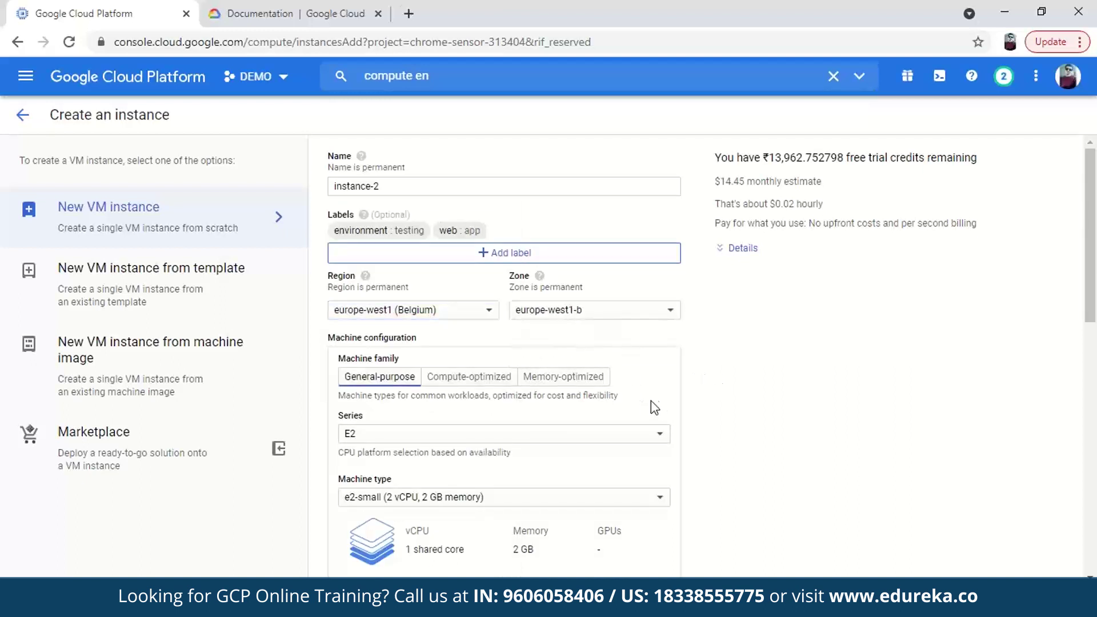
click(605, 311)
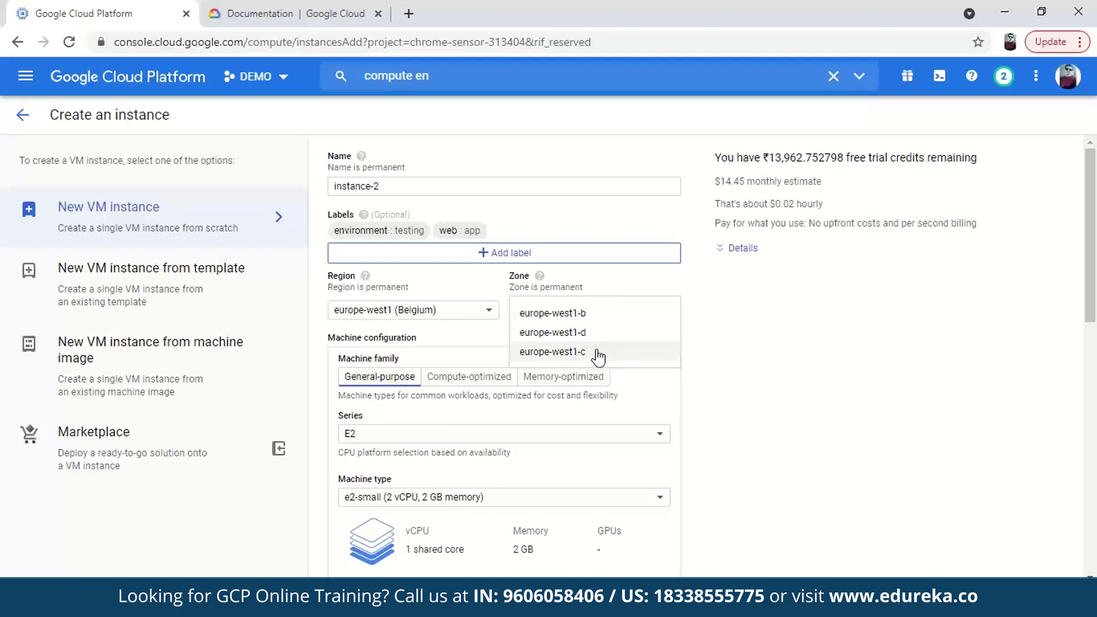
click(597, 353)
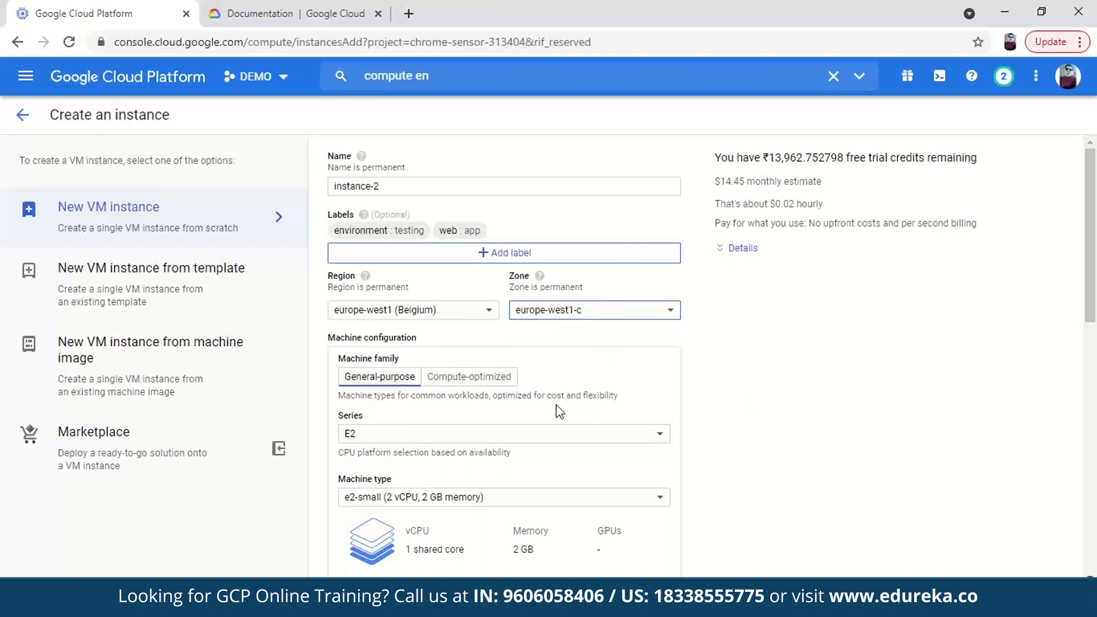
Step: Set the region to us-central1 (Iowa) and check its available zones
click(419, 311)
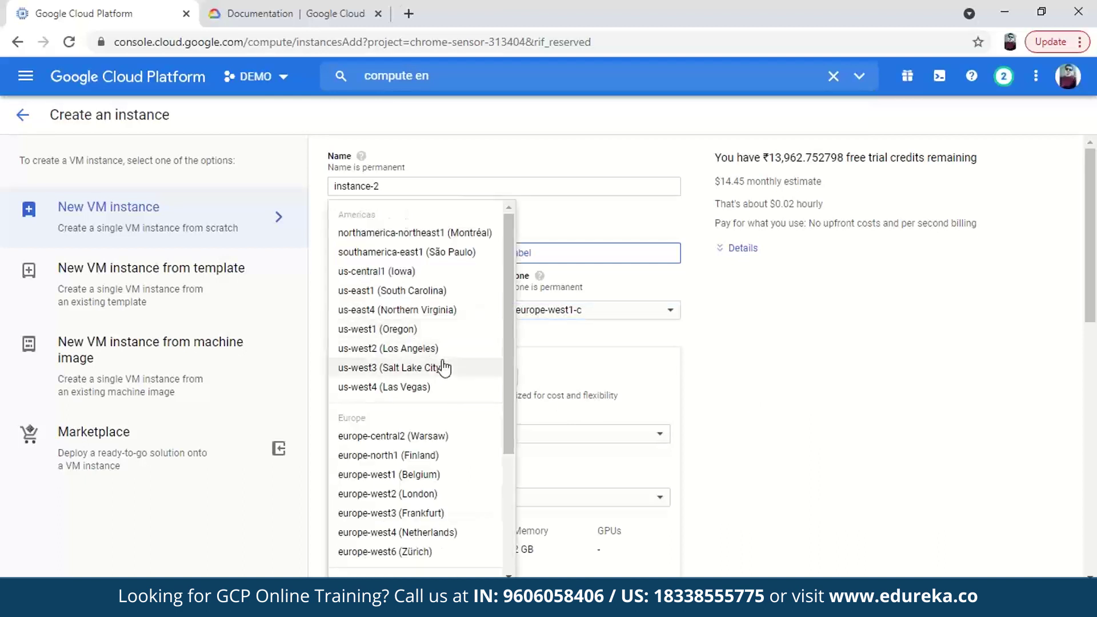
click(406, 273)
click(590, 312)
click(683, 311)
Step: Change the boot disk to the CentOS 7 public image with a size of 50 GB
scroll(718, 454, down, 5)
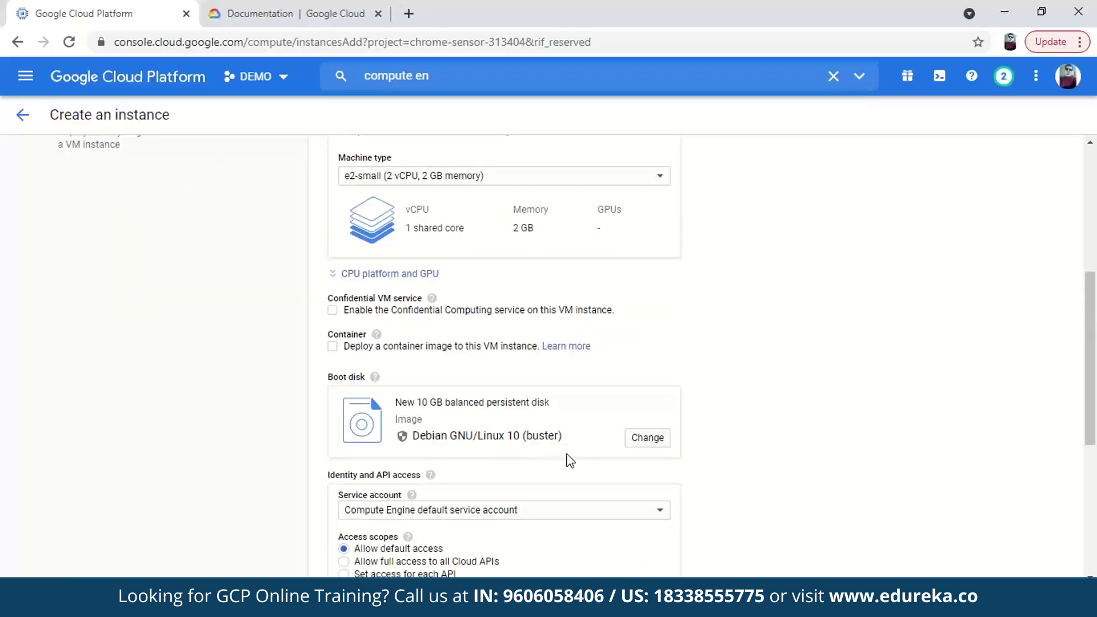
click(663, 448)
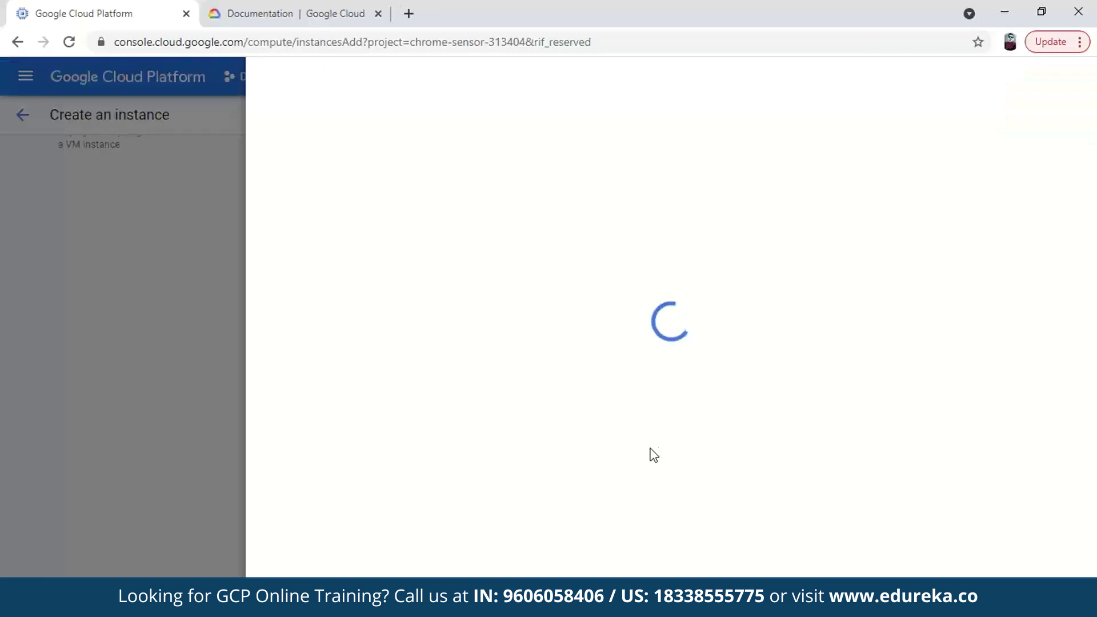
click(409, 187)
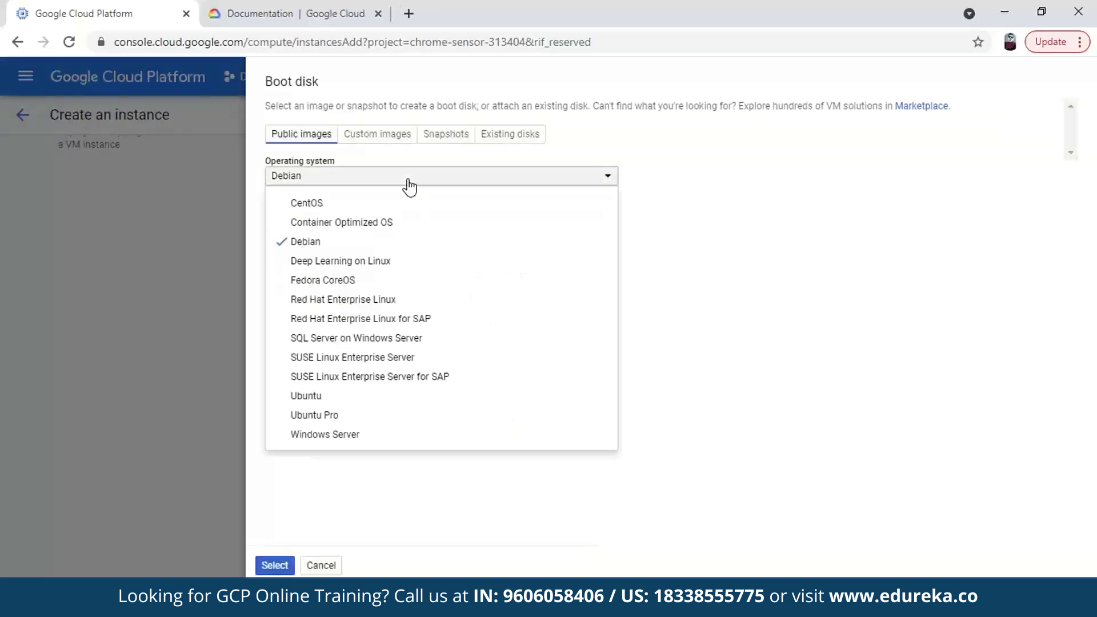
click(350, 204)
click(350, 220)
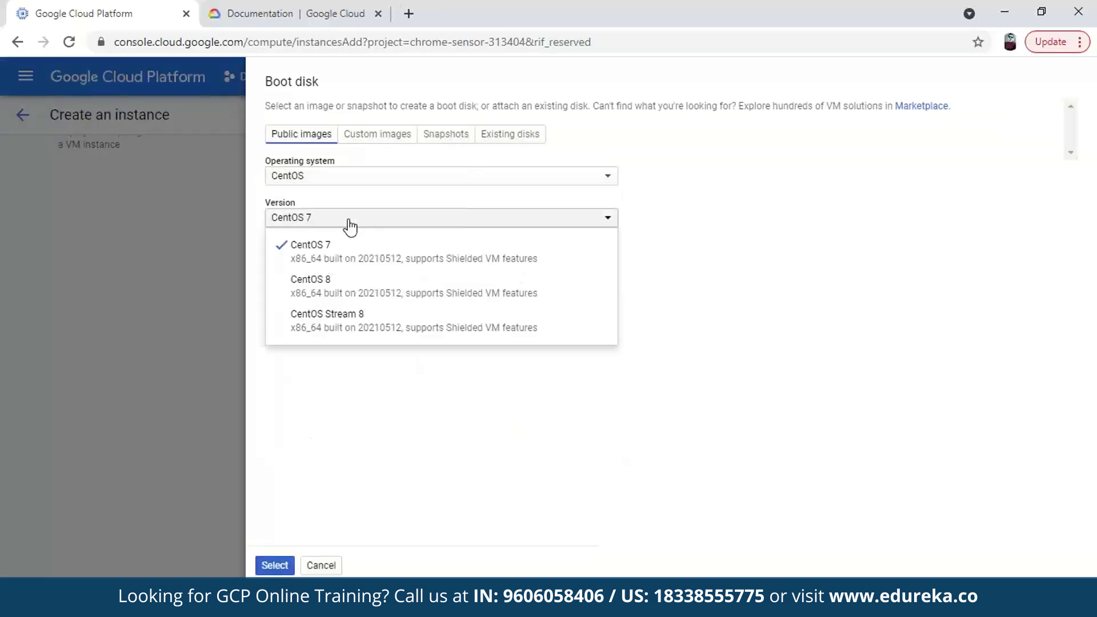
click(751, 233)
click(512, 297)
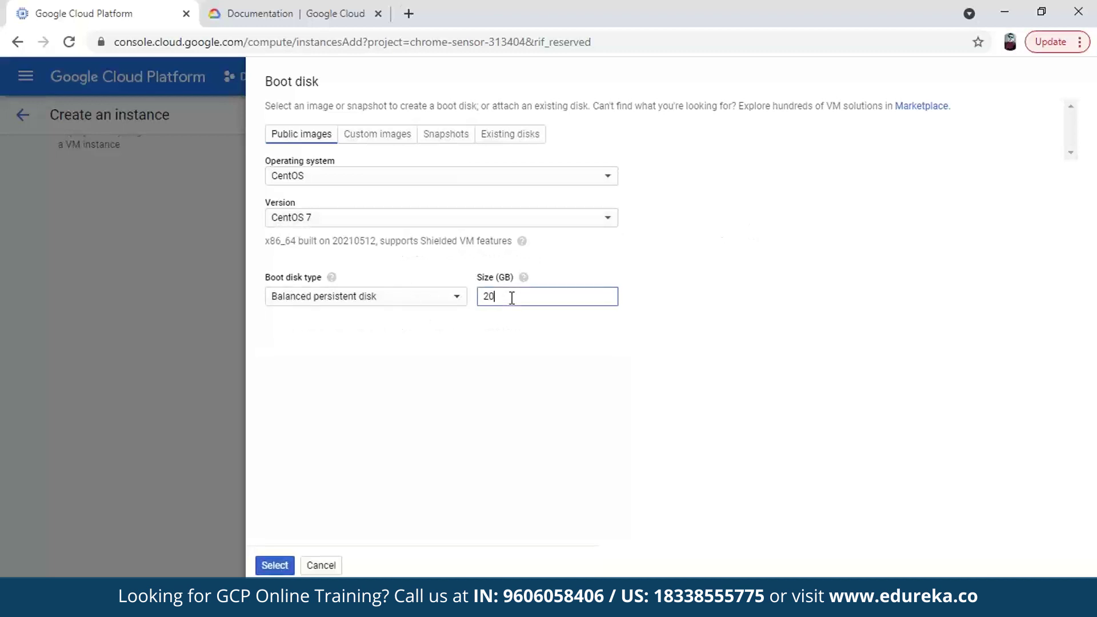
key(BackSpace)
Step: Review the custom image, snapshot and existing disk sources, then return to public images and apply the boot disk selection
click(374, 138)
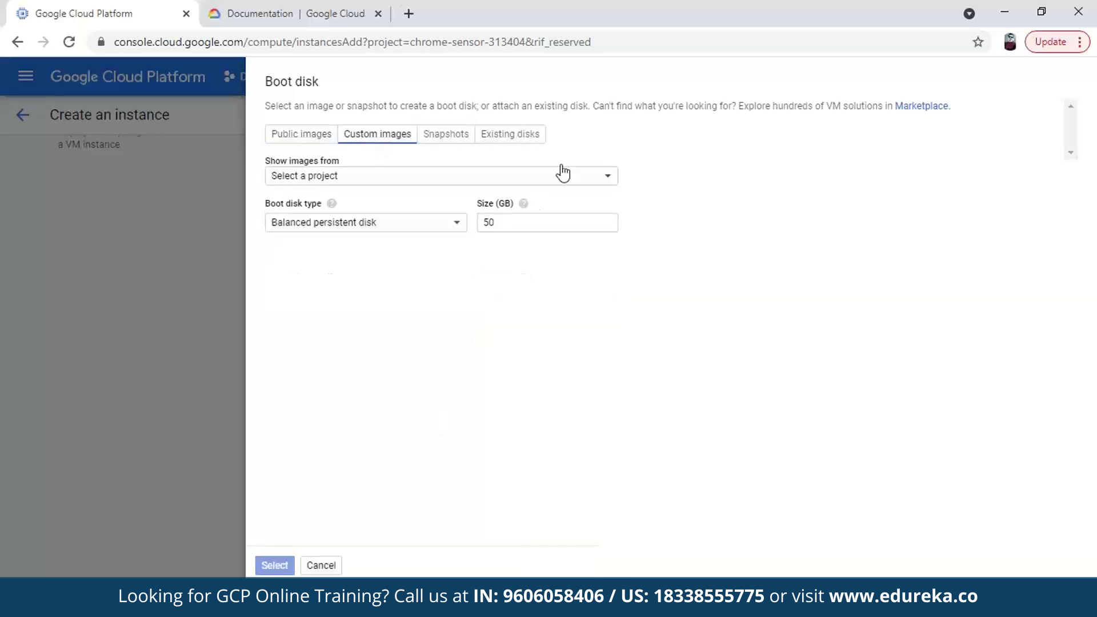
click(444, 138)
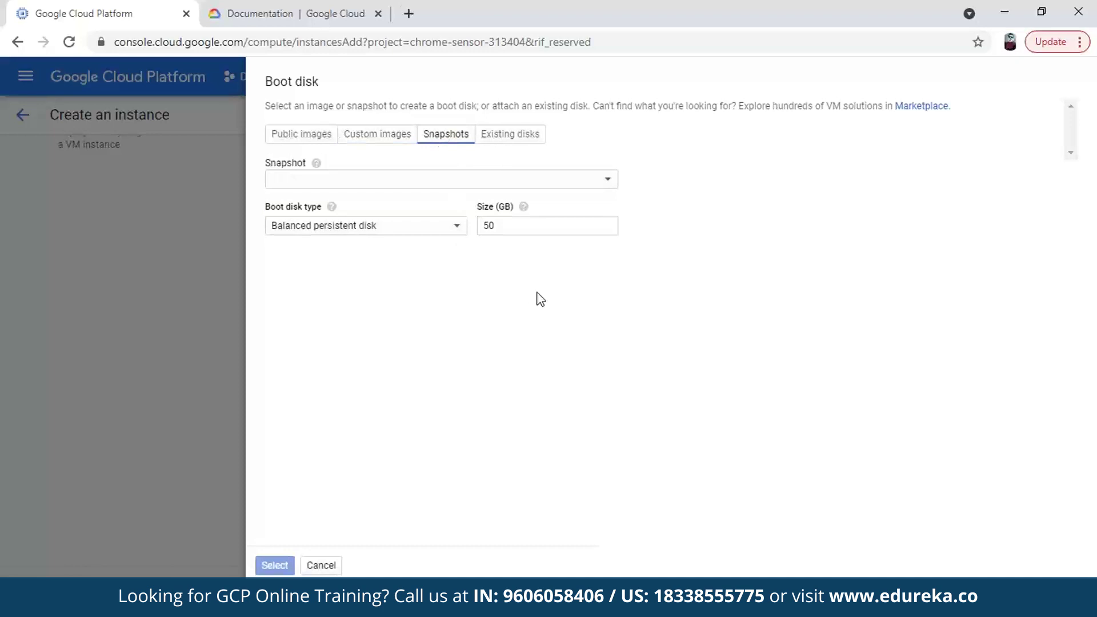
click(511, 137)
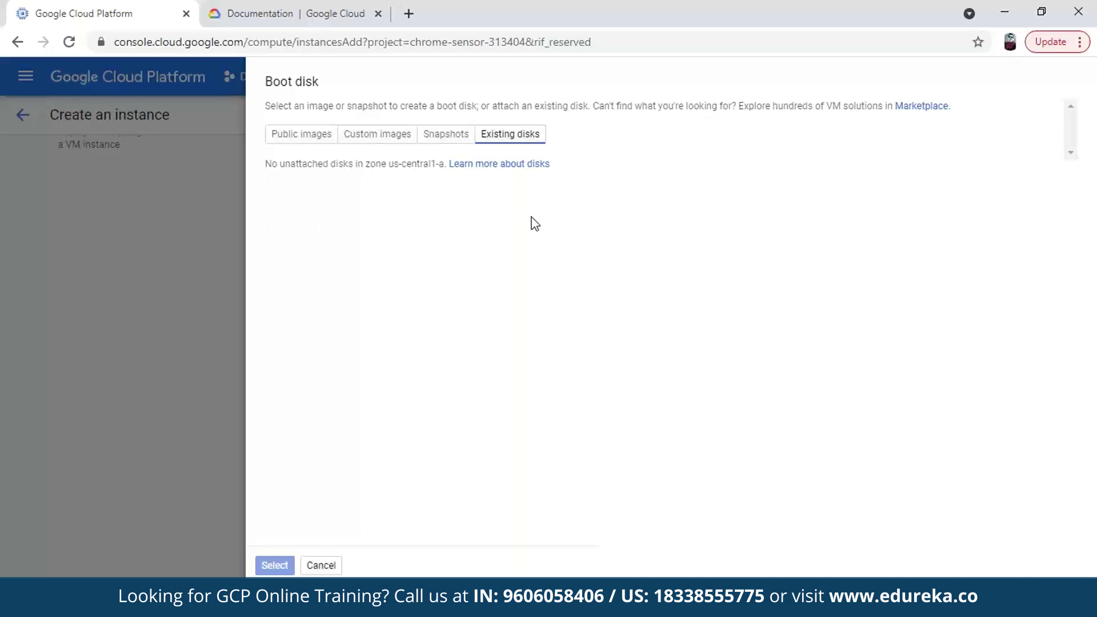
click(309, 136)
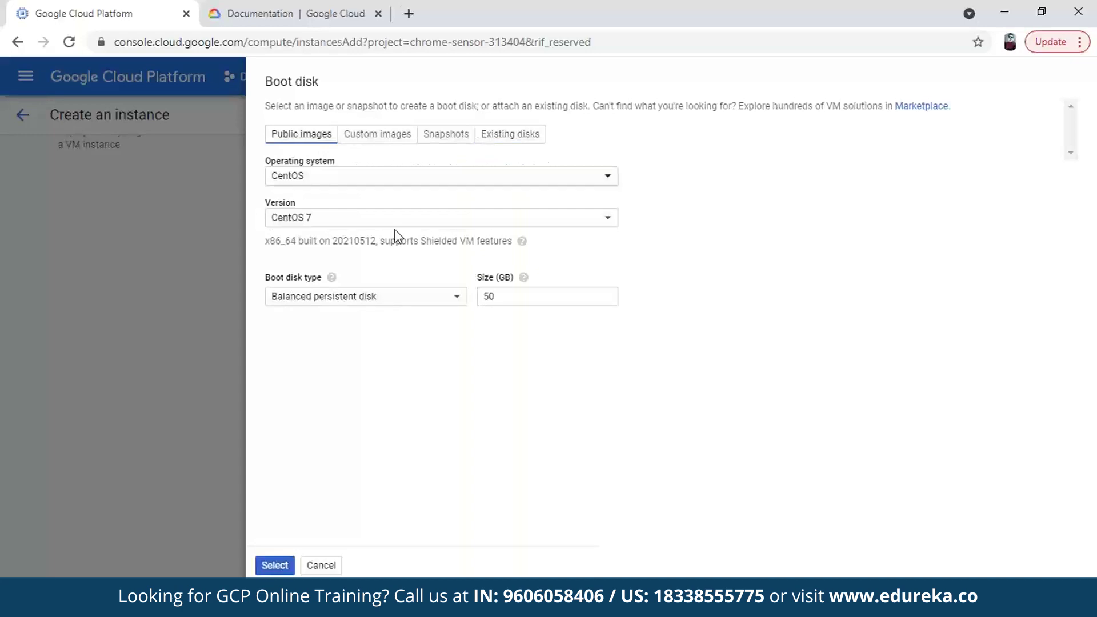
click(269, 565)
Step: Reopen the boot disk settings and choose Debian as the operating system with version Debian GNU/Linux 10 (buster)
click(658, 448)
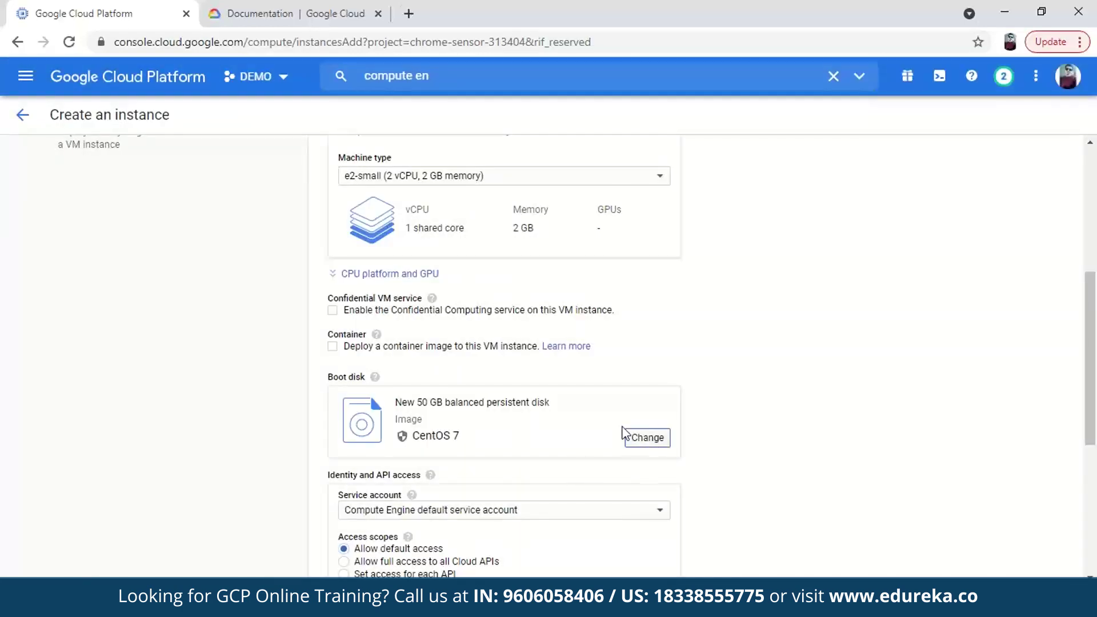
click(330, 177)
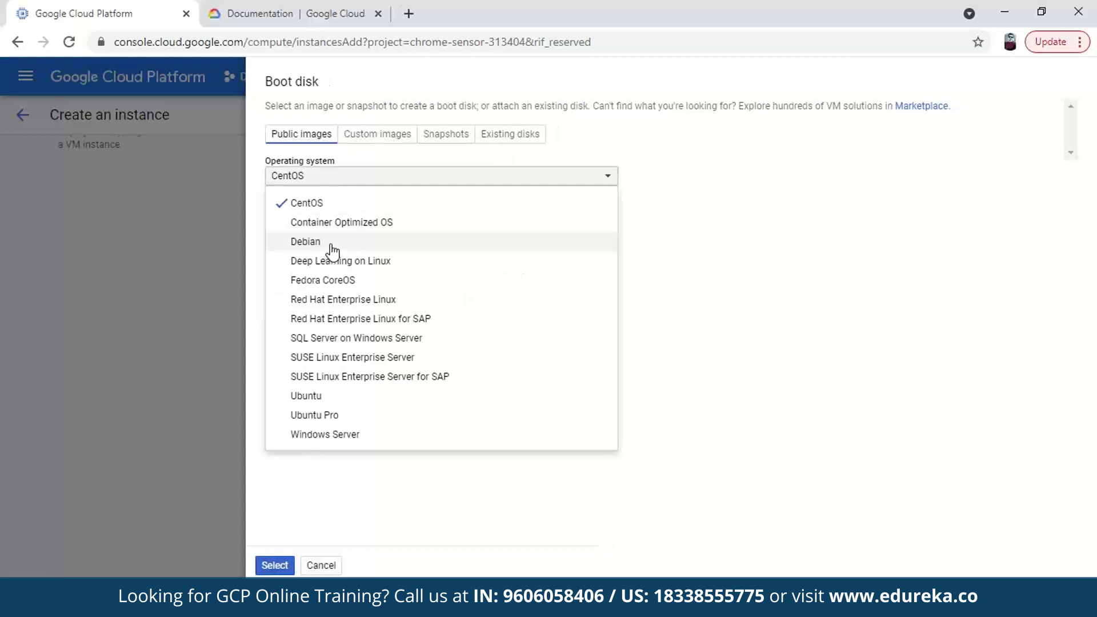
click(306, 241)
click(384, 220)
click(694, 218)
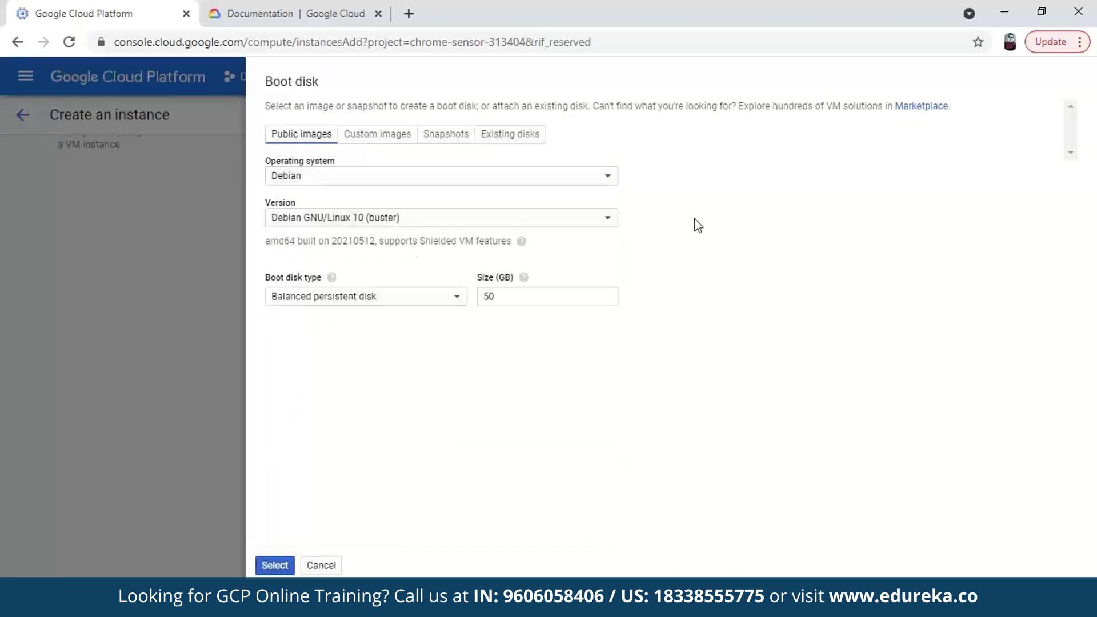
Step: Check the boot disk types, keep Balanced persistent disk, set the size to 10 GB and apply the boot disk settings
click(412, 298)
click(730, 281)
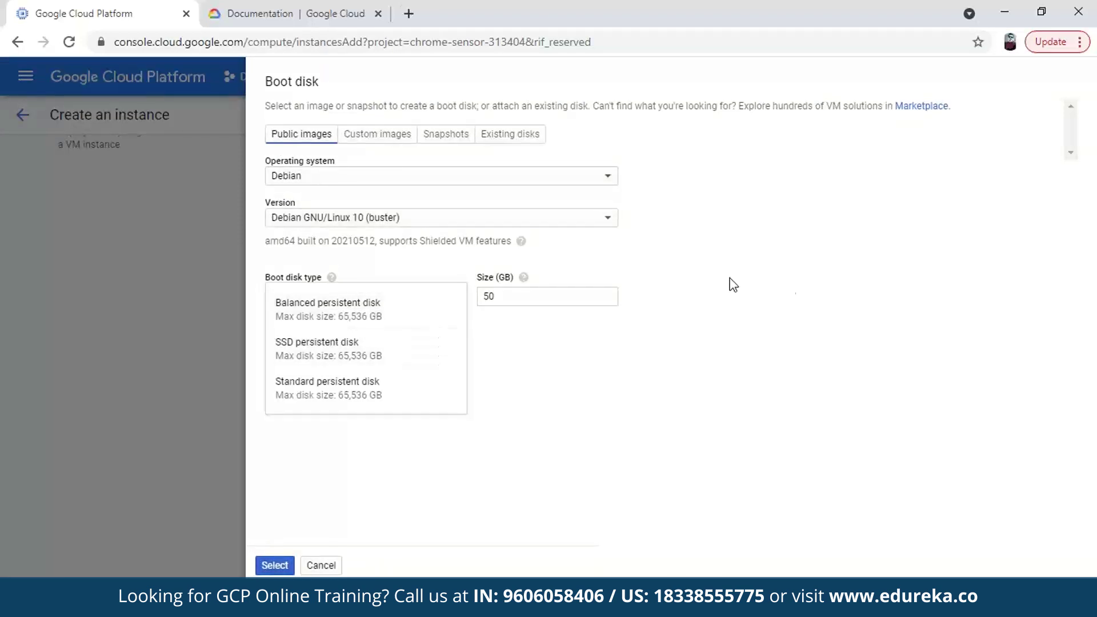
click(587, 300)
key(BackSpace)
key(BackSpace)
text(10)
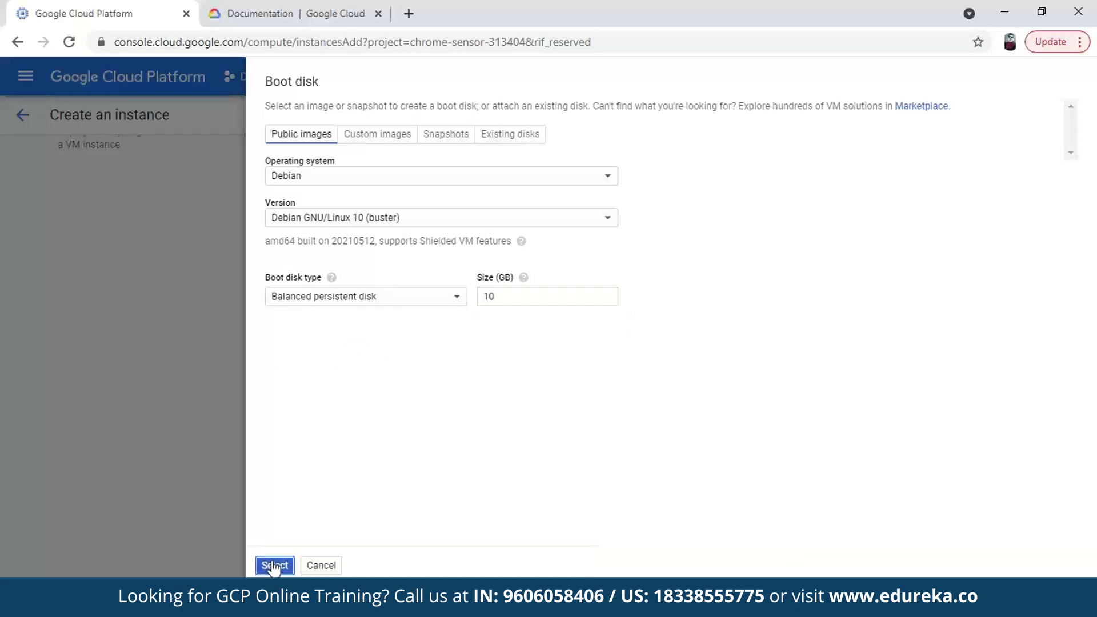
click(274, 565)
Step: Expand the advanced instance options and review the network tags, hostname and network interface settings under Networking
scroll(633, 313, down, 3)
scroll(632, 313, down, 3)
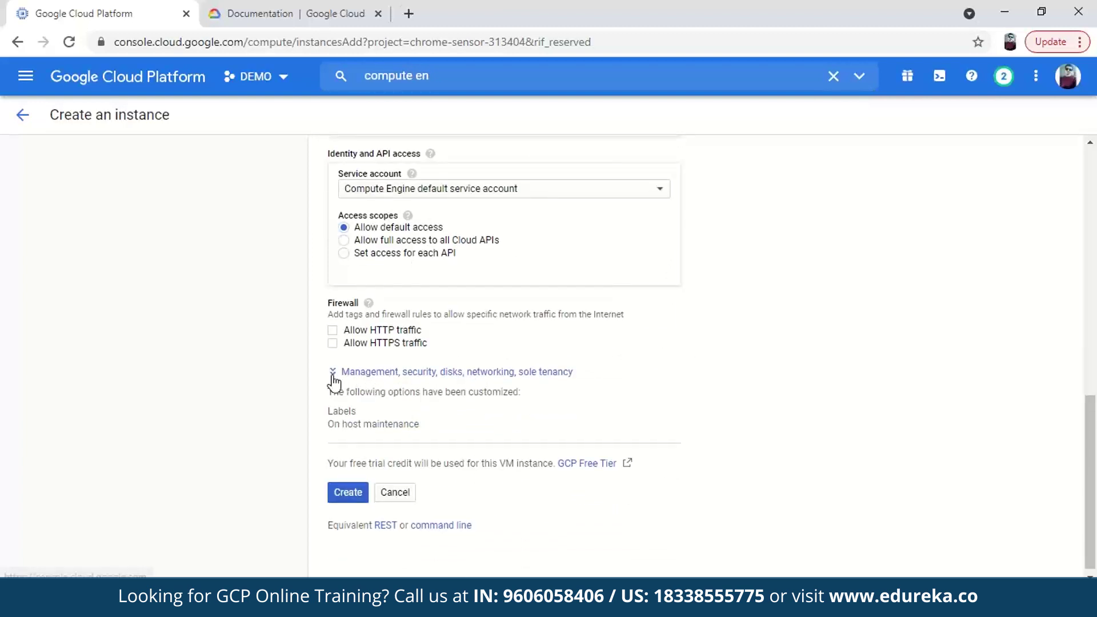
click(524, 375)
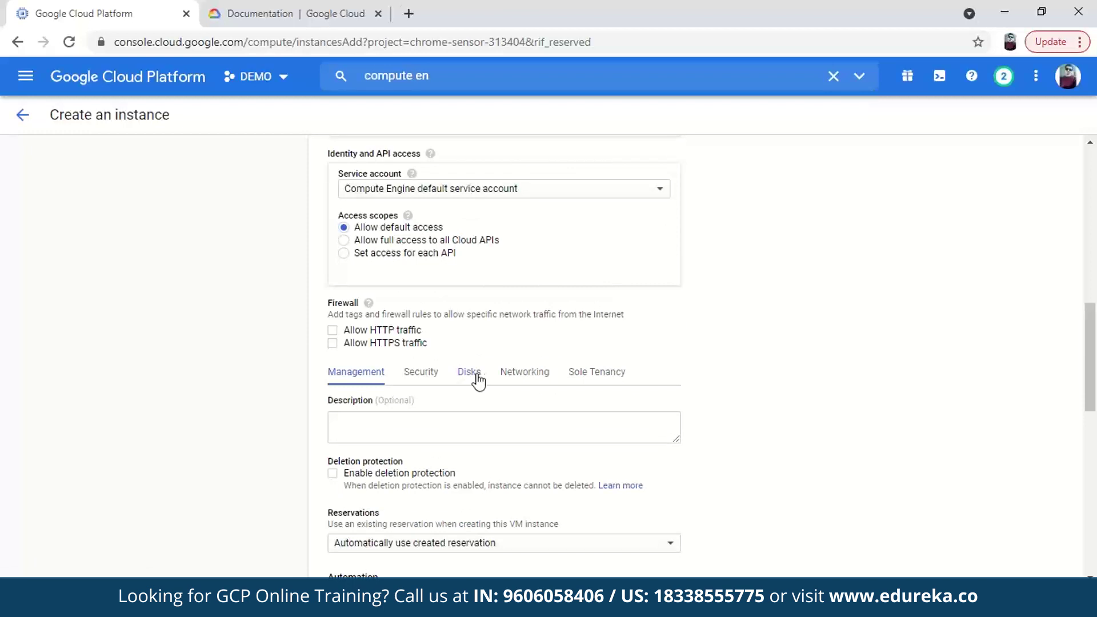
click(525, 372)
scroll(518, 396, down, 2)
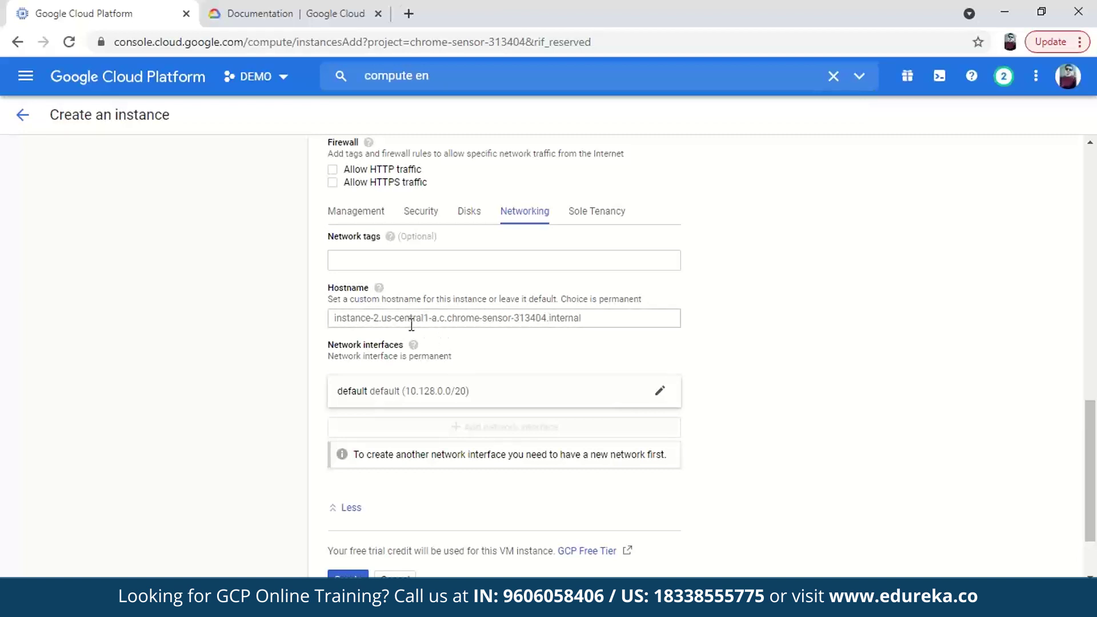
scroll(497, 272, up, 1)
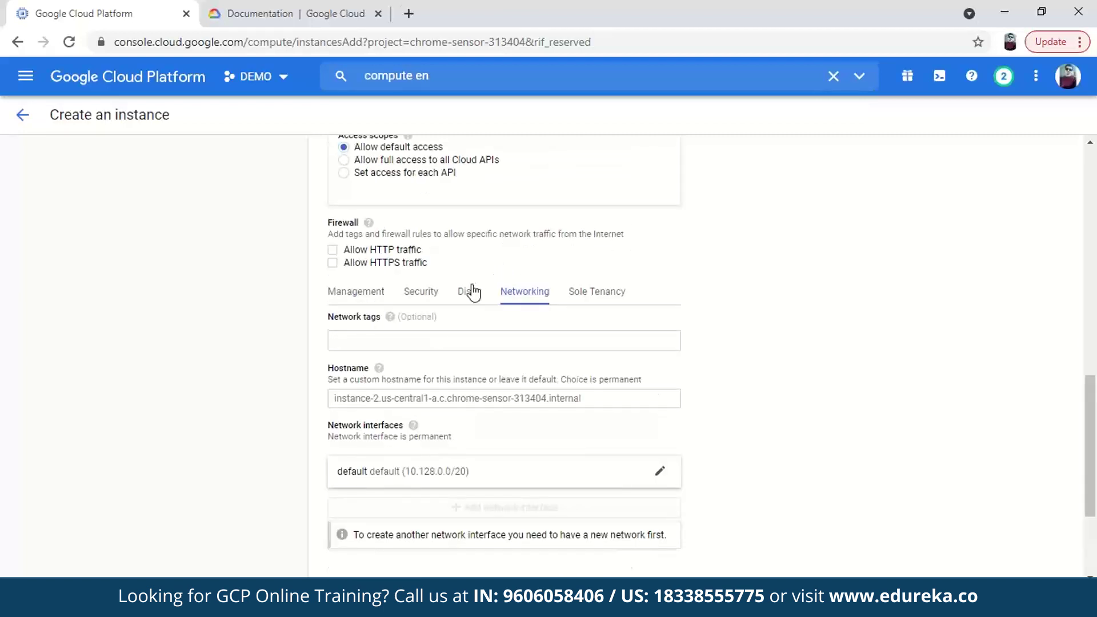
Step: Review the boot disk deletion rule, encryption, device name and additional disk options under Disks, keeping boot disk deletion with the instance enabled
click(483, 296)
scroll(511, 327, down, 1)
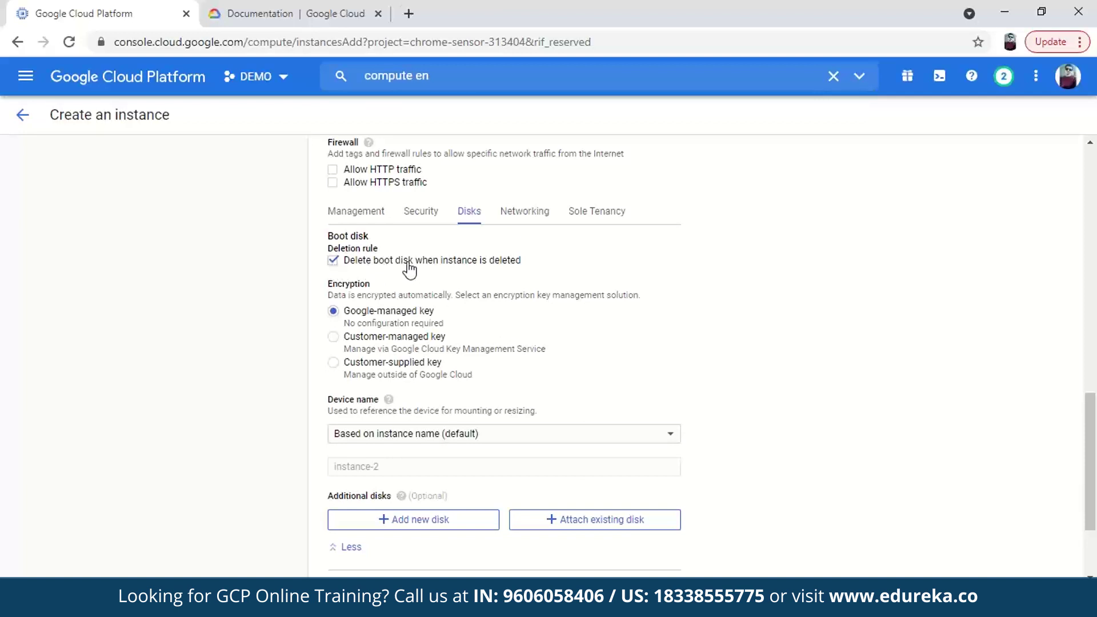
click(332, 261)
click(333, 261)
scroll(572, 343, down, 2)
scroll(590, 360, down, 1)
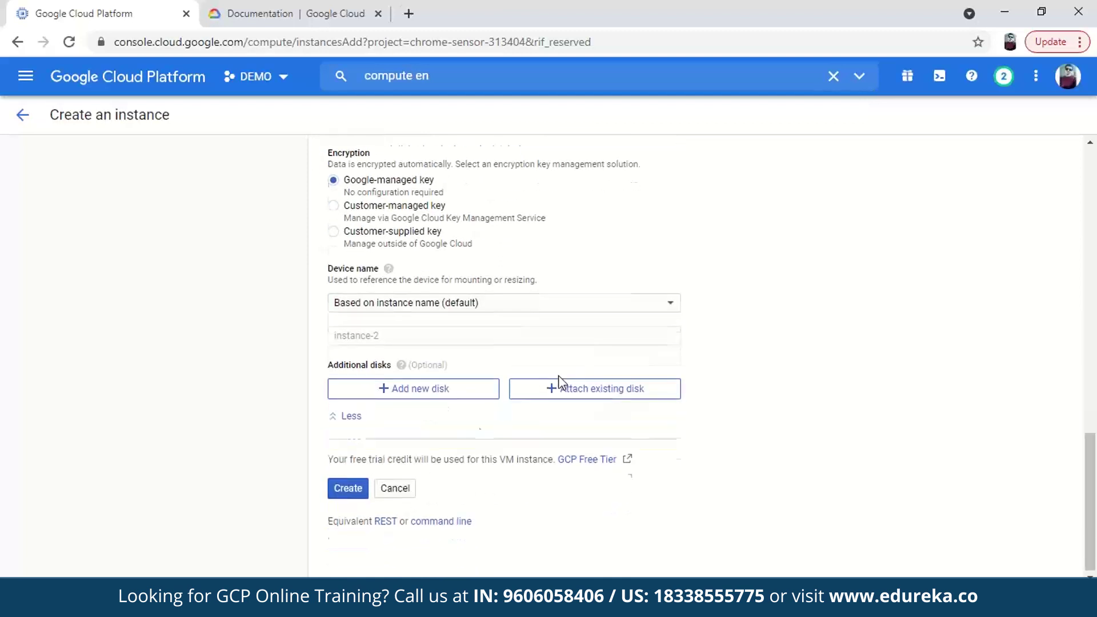
Step: Try to create the configured instance-2 and read its creation notification
click(346, 490)
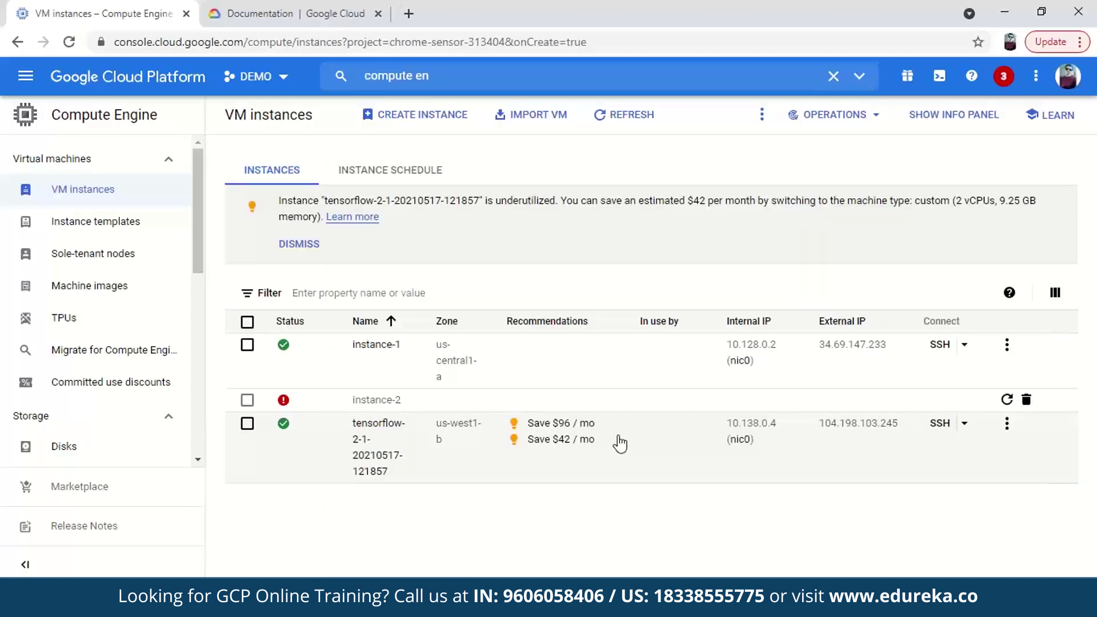
click(1004, 76)
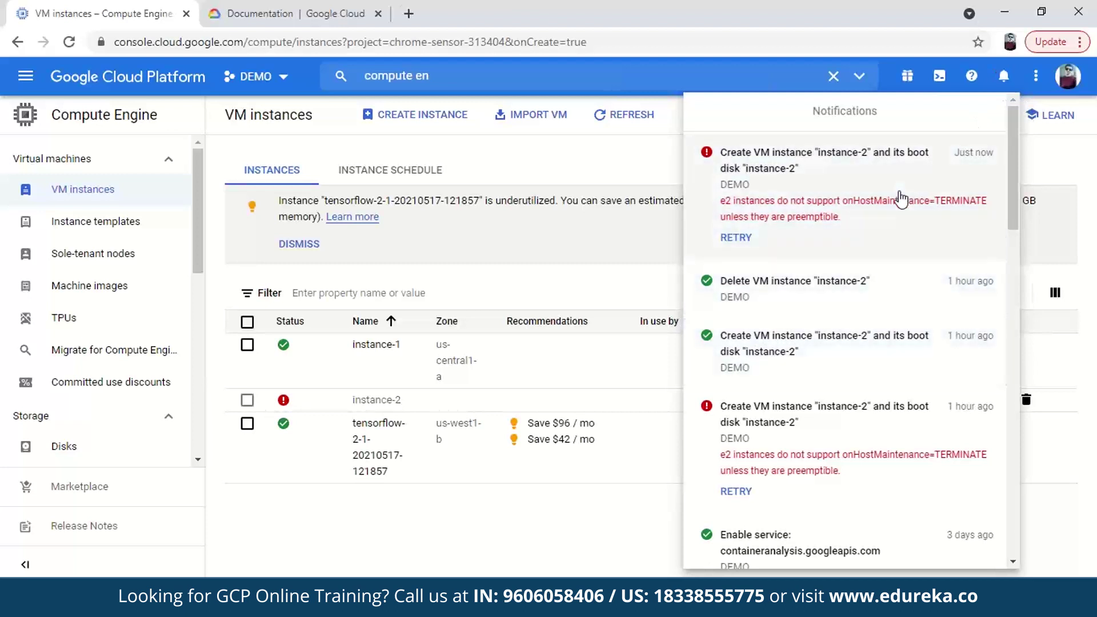
click(577, 176)
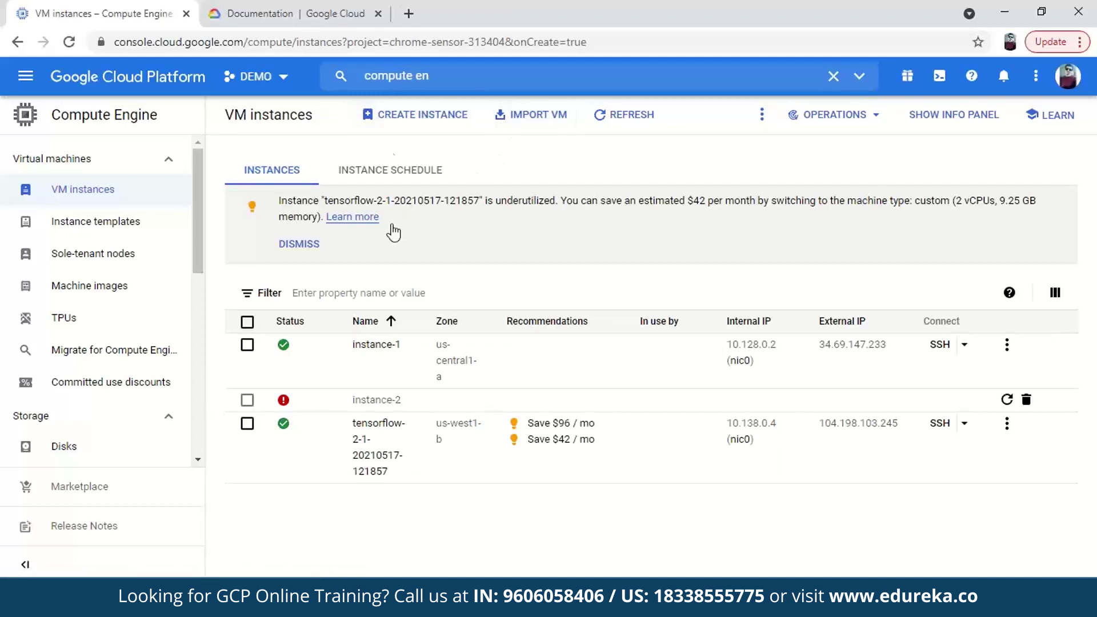
Step: Create a new VM instance named instance-2 with the default settings
click(409, 114)
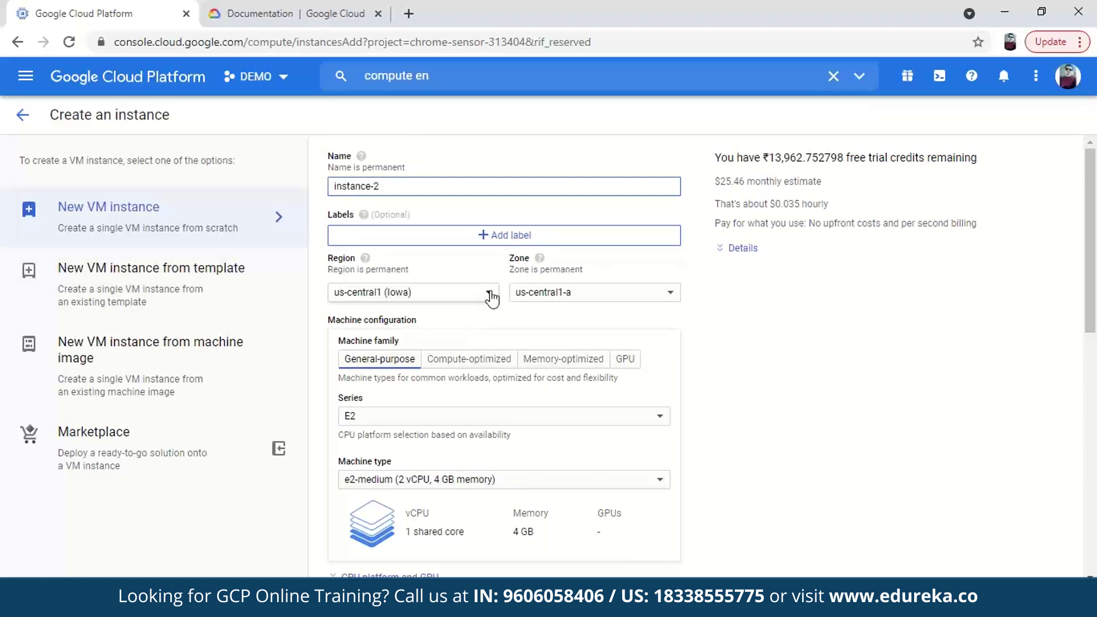
scroll(490, 289, down, 12)
click(348, 488)
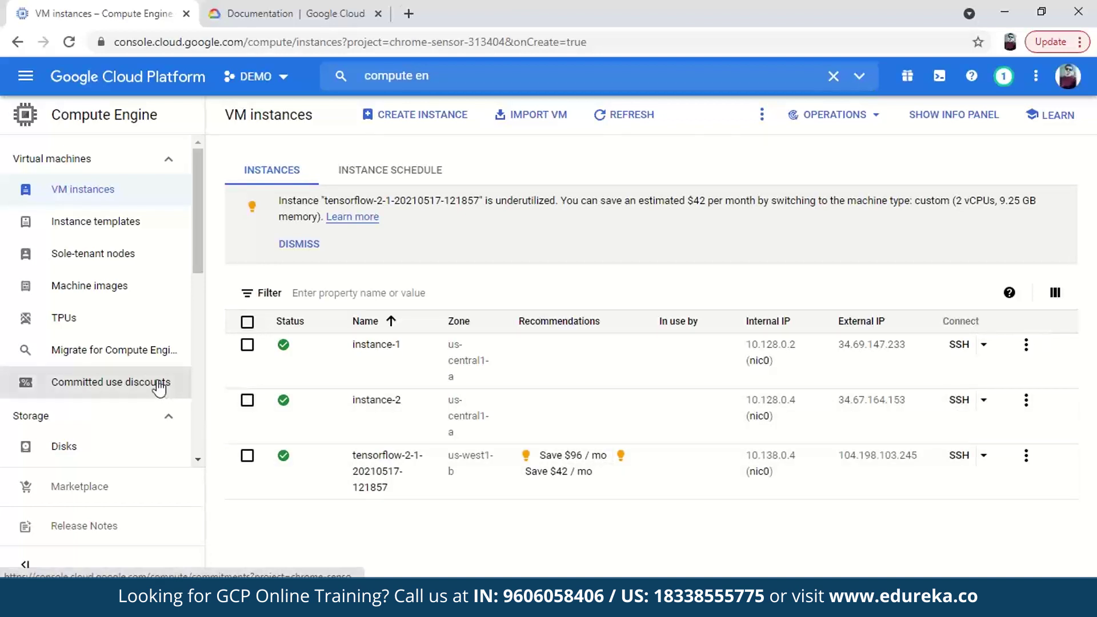
Step: Review the Compute Engine disks and the actions available for the instance-2 disk, and open the Snapshots list
scroll(117, 403, down, 2)
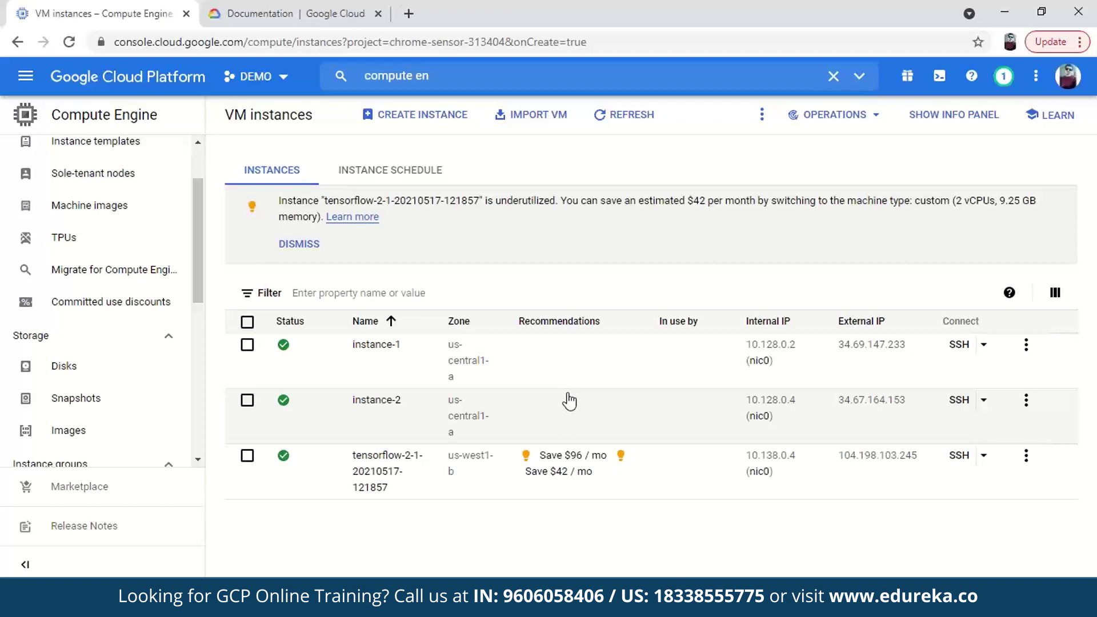
click(91, 368)
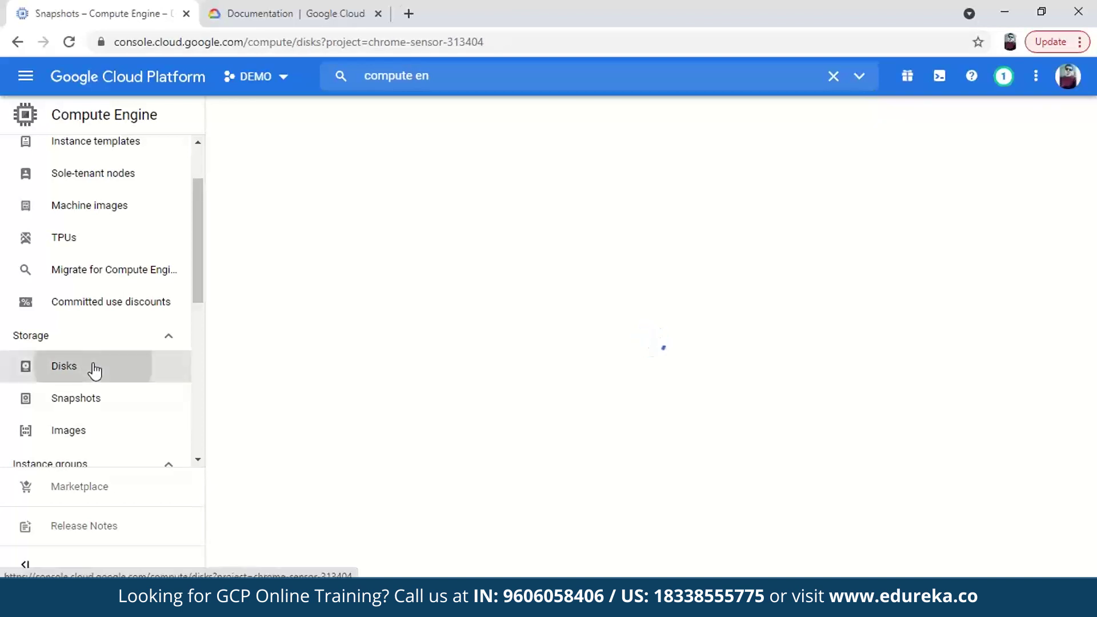
click(228, 242)
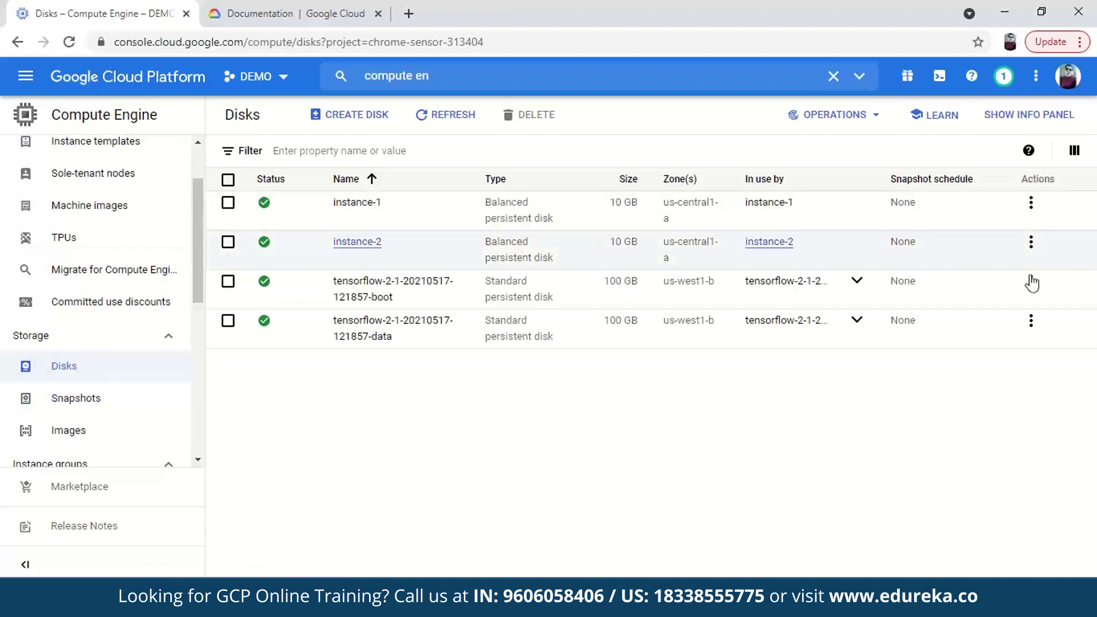
click(1032, 244)
click(515, 483)
click(228, 242)
click(126, 395)
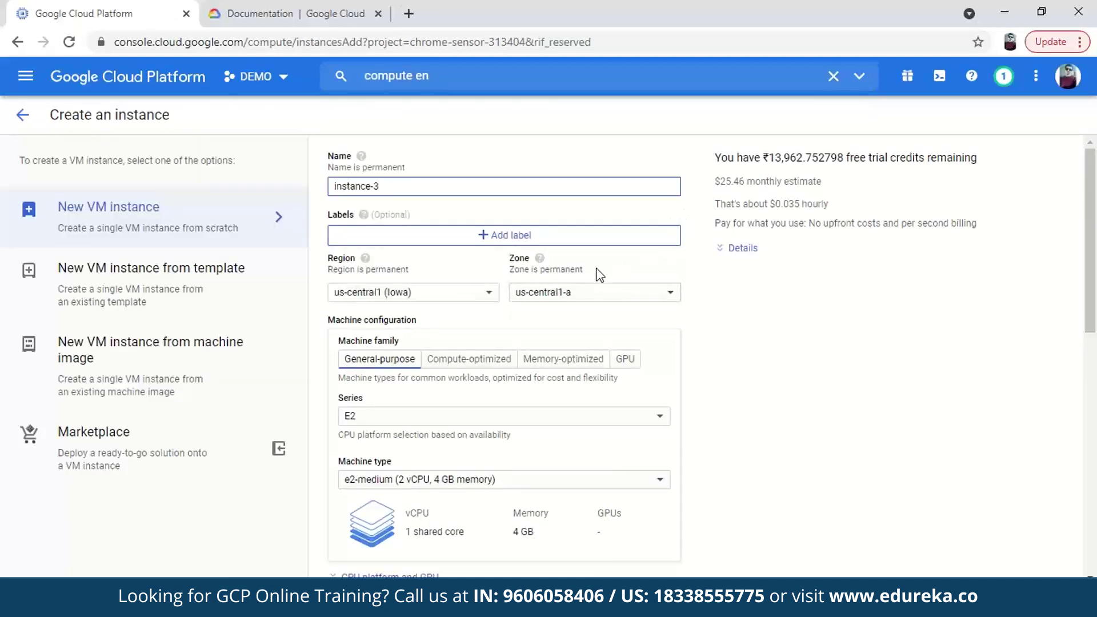
Step: Try snapshot-1 as the boot disk source for a new instance, cancel it and return to the VM instances list
scroll(551, 343, down, 3)
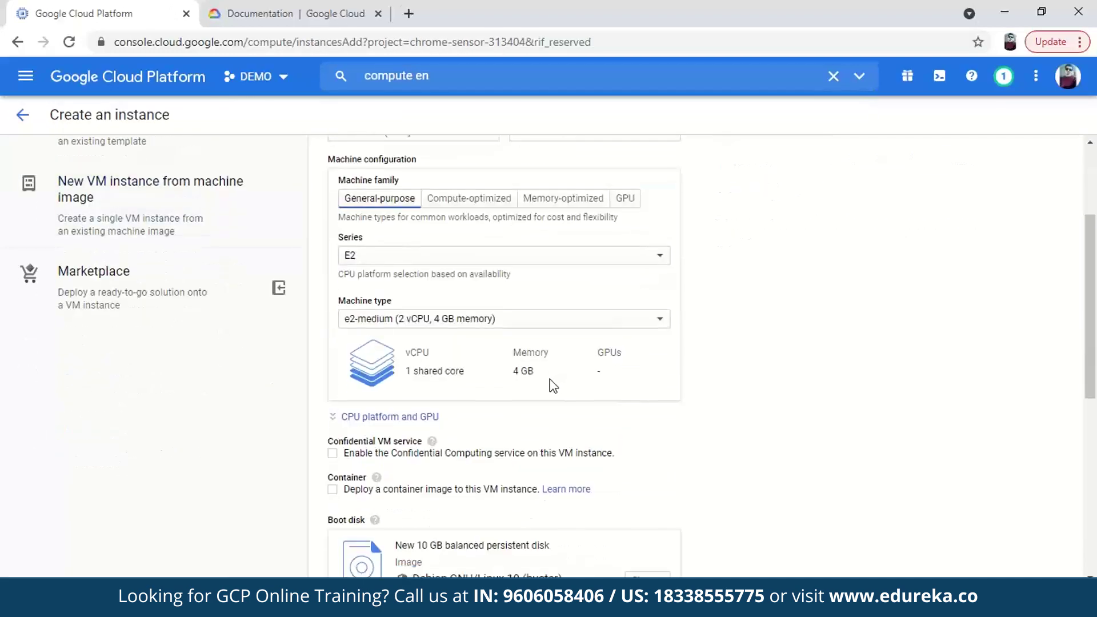
scroll(435, 375, down, 3)
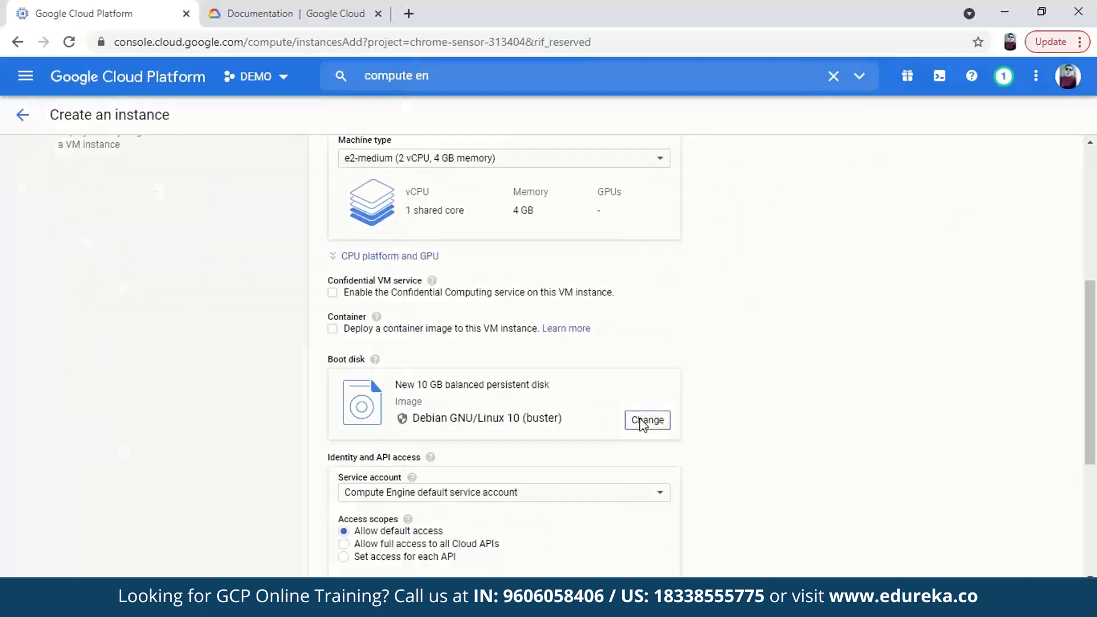
click(642, 423)
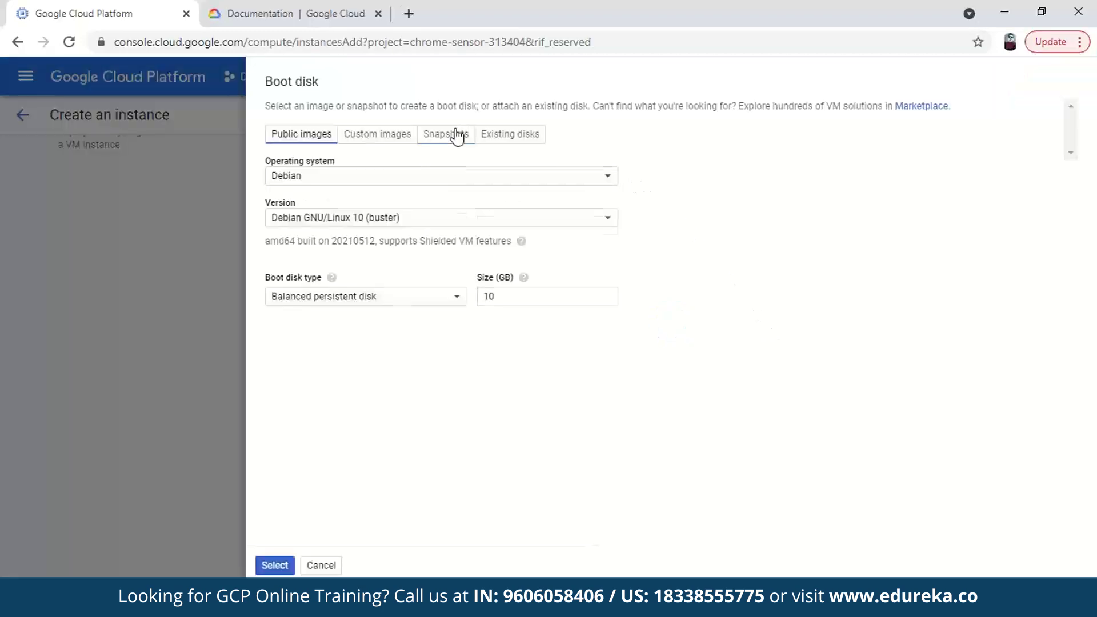
click(457, 135)
click(360, 180)
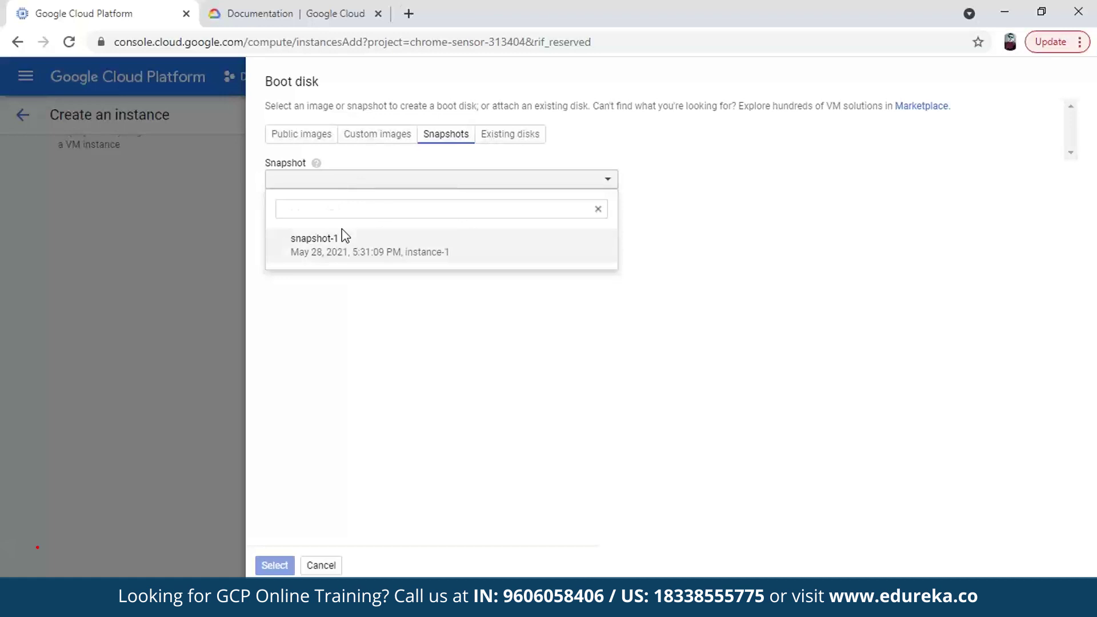
click(409, 257)
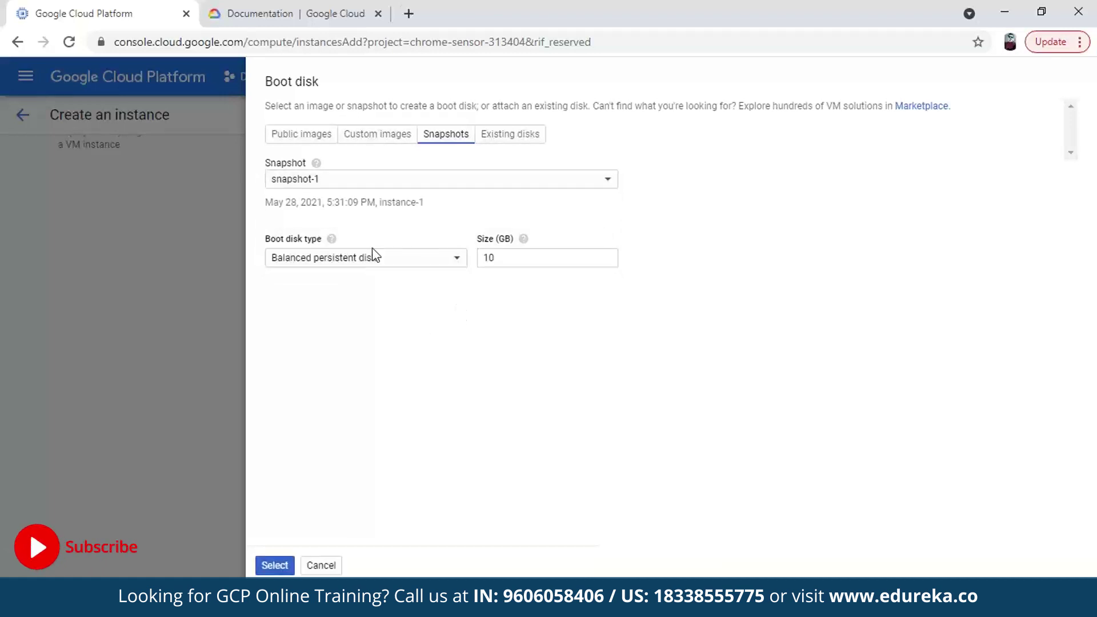
click(330, 568)
key(alt+Left)
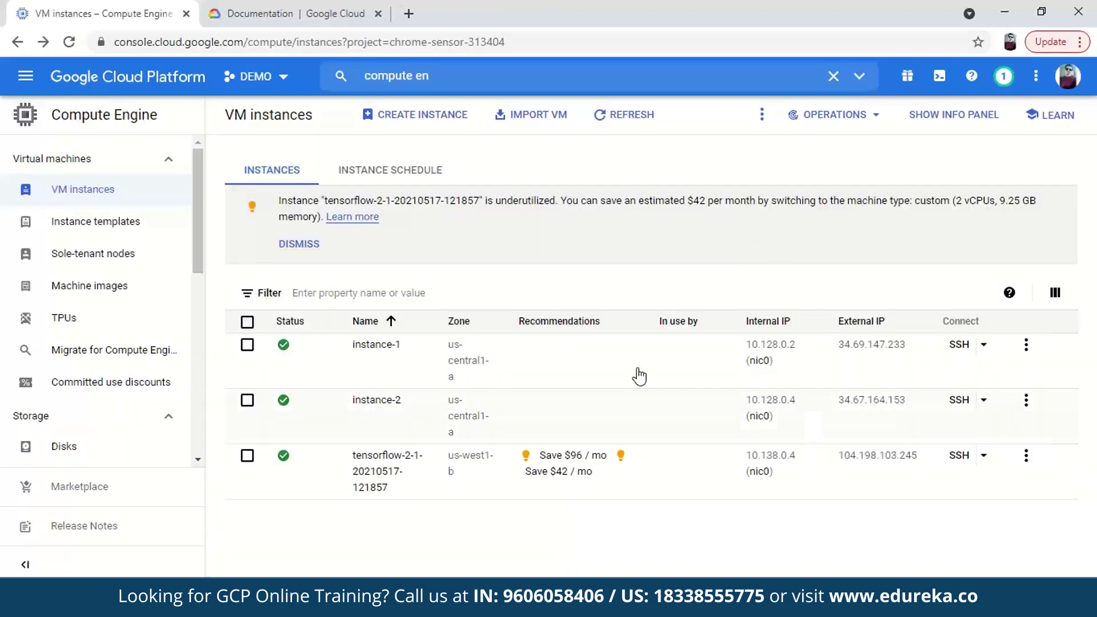
Step: Delete the VM instance instance-2 together with its boot disk
click(1026, 401)
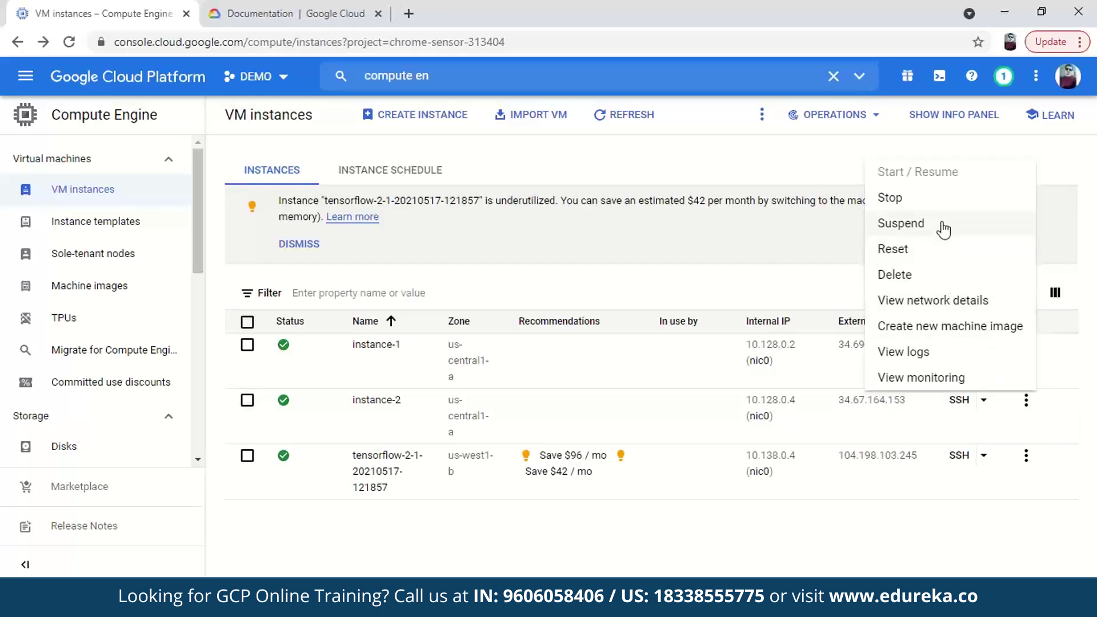
click(968, 281)
click(742, 382)
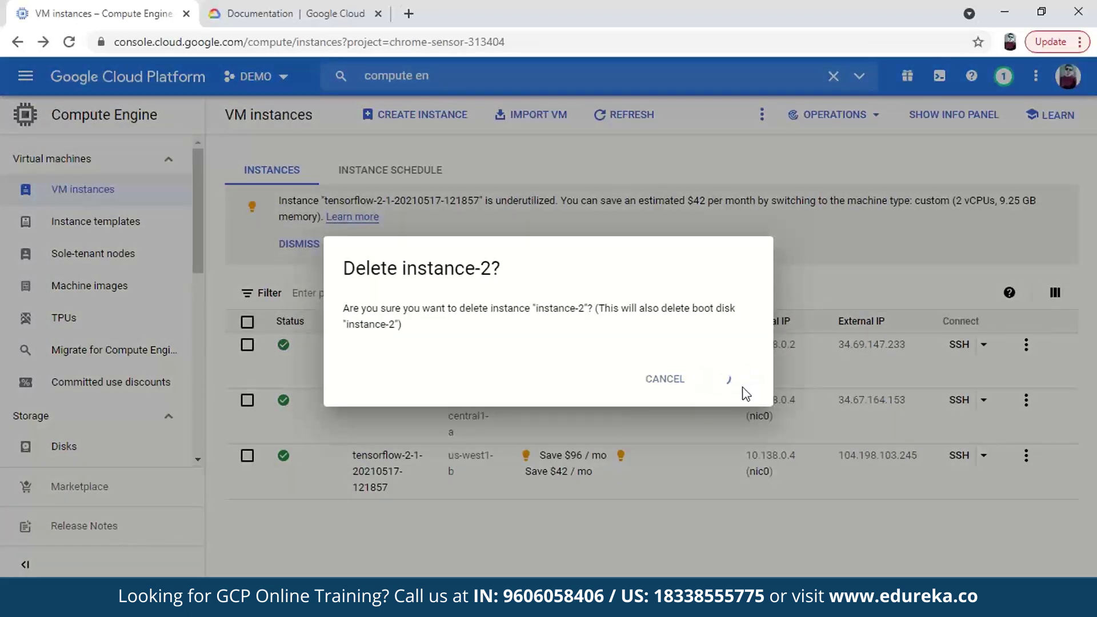